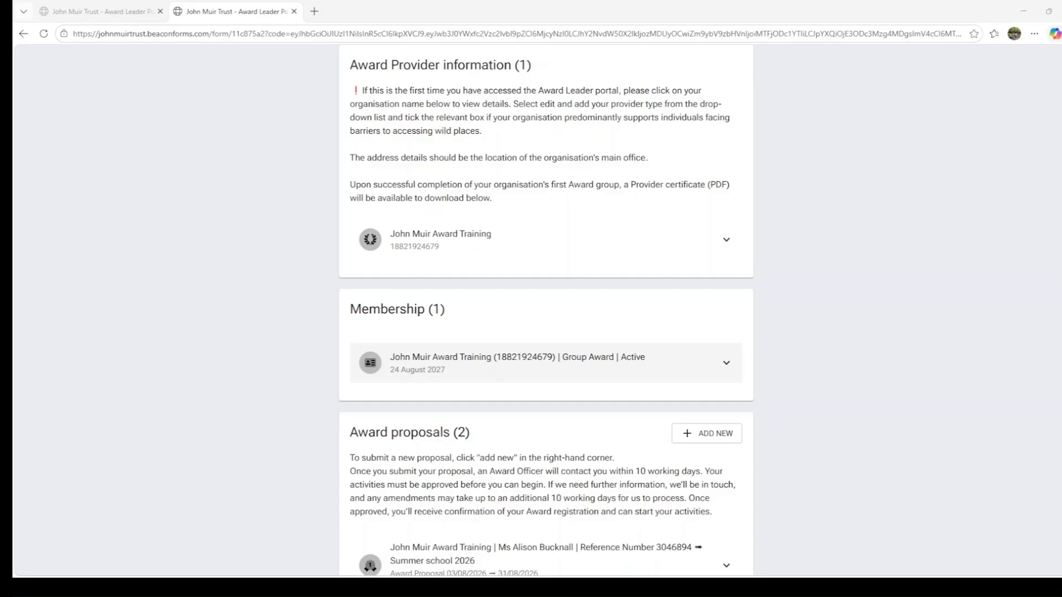
- Start a new Award review and name it "Summer school 2026"
scroll(546, 310, "down", 8)
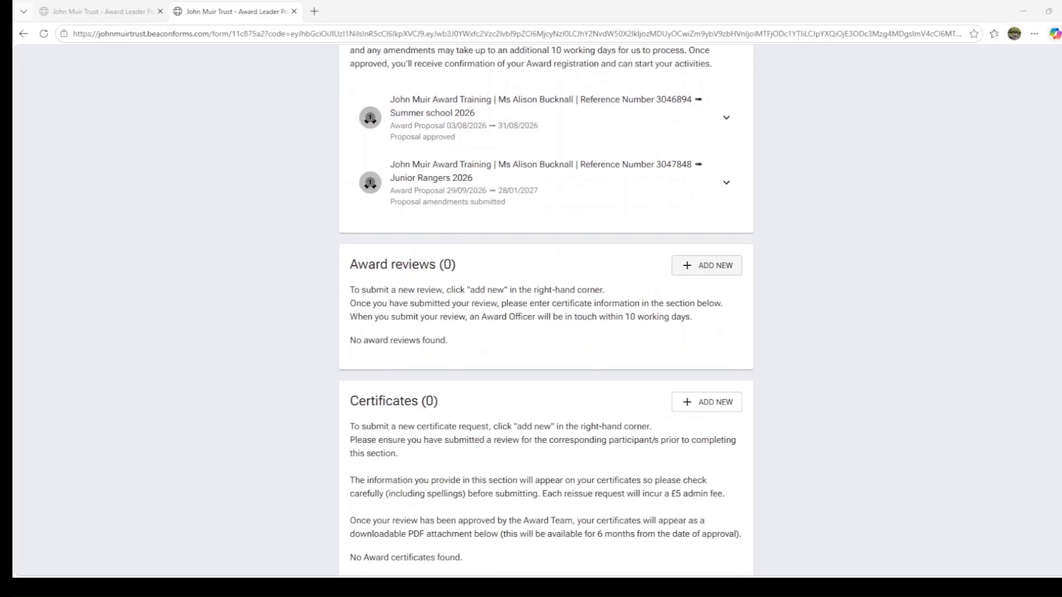
left_click(705, 269)
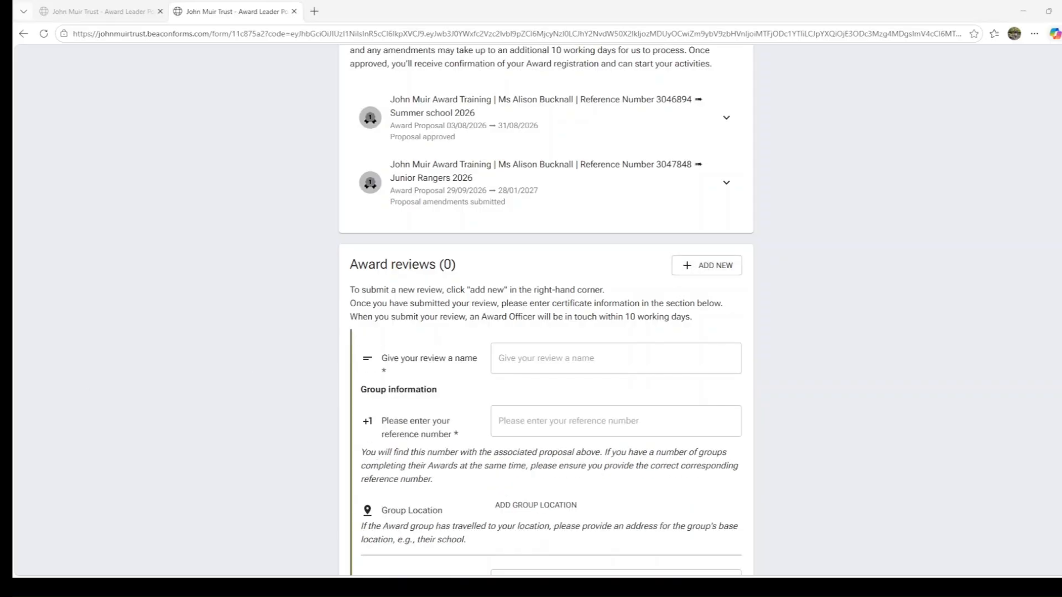
scroll(546, 309, "up", 1)
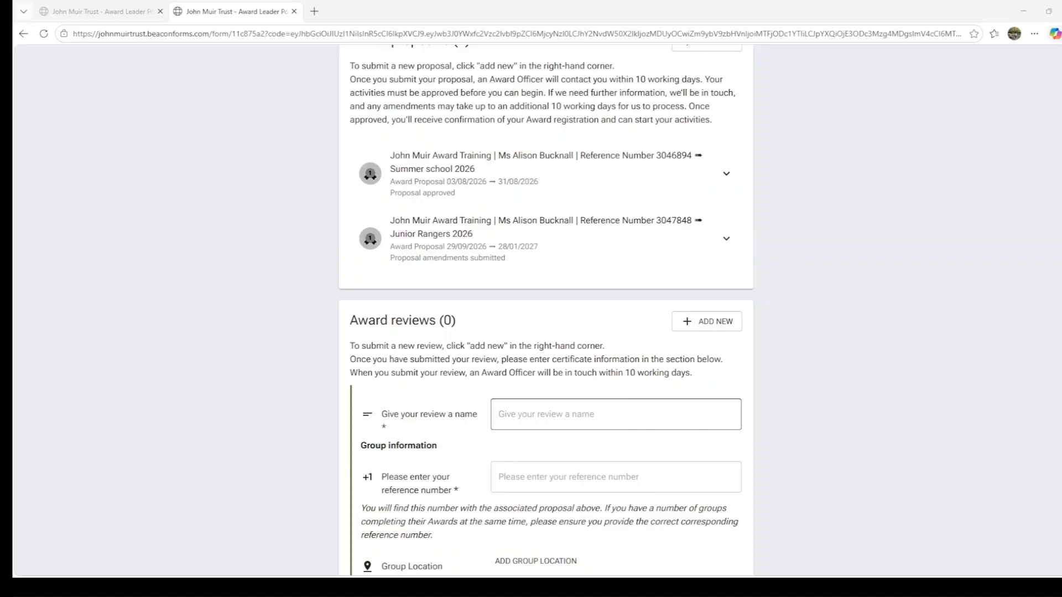
left_click(616, 414)
type("S")
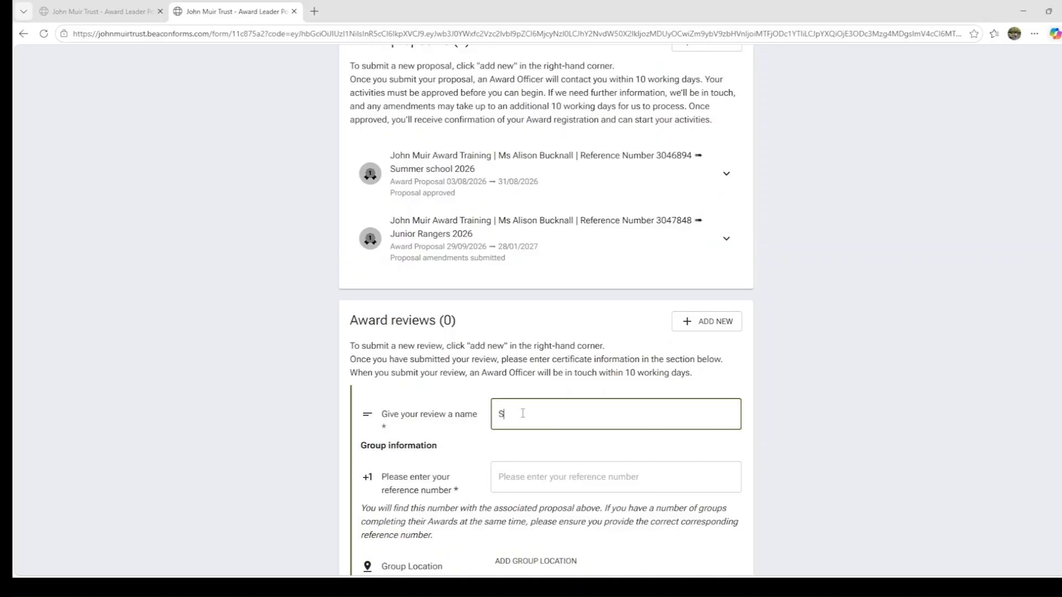
type("ummer school 2026")
- Enter the reference number of the approved Summer school 2026 proposal in the review's group information
left_click(556, 482)
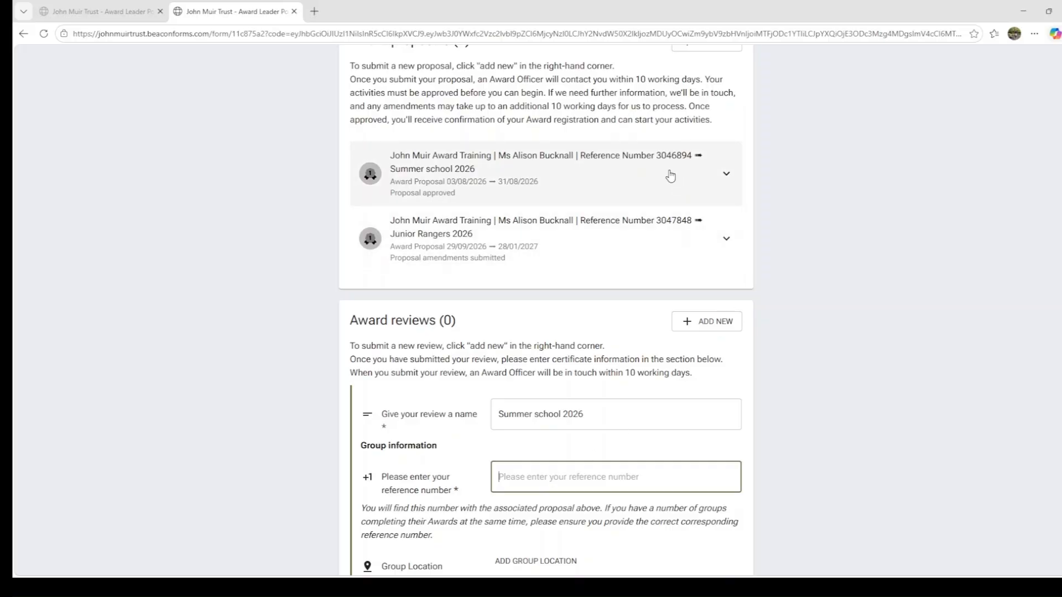
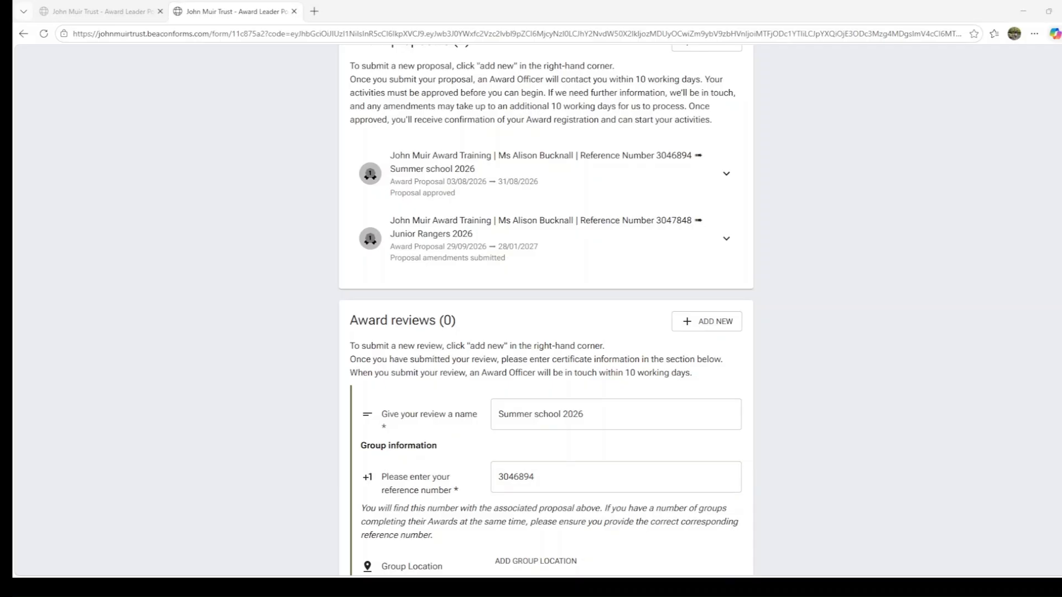
- Set the group type to Special school and the number of Awards completed to 8
scroll(546, 309, "down", 6)
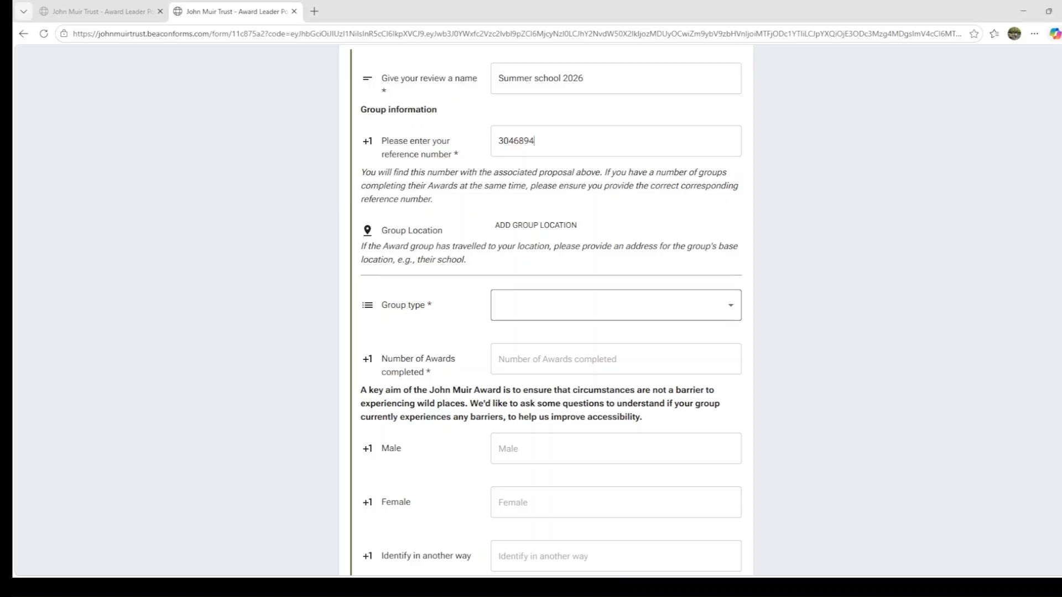
left_click(726, 310)
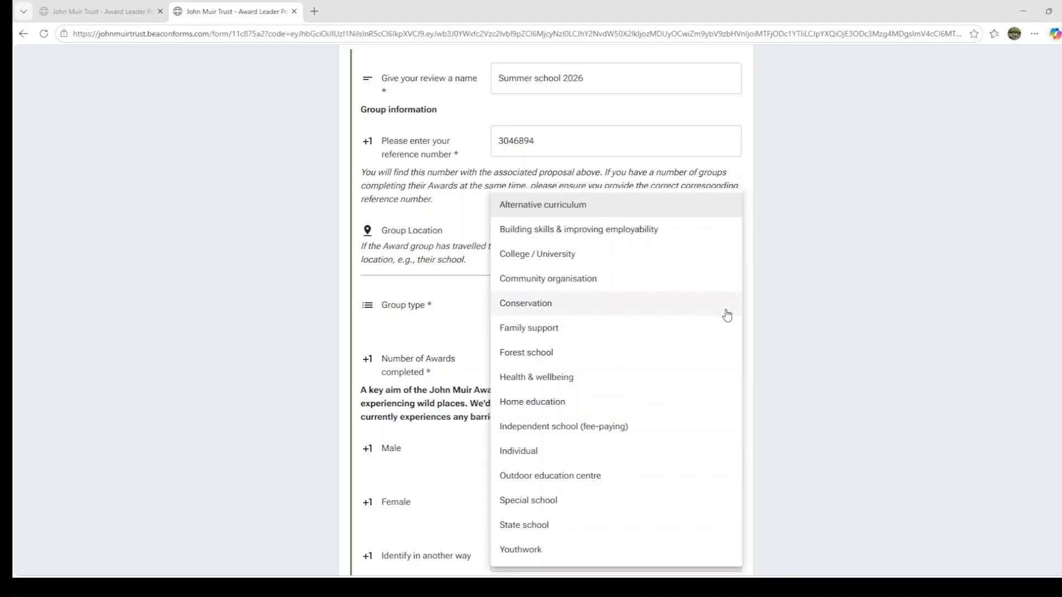
left_click(565, 507)
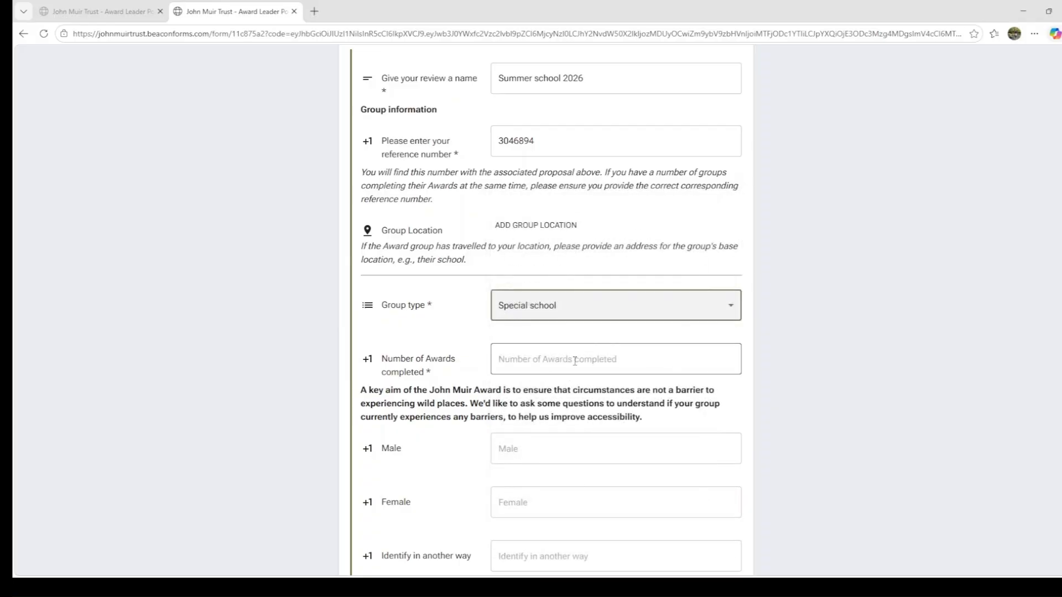
left_click(575, 361)
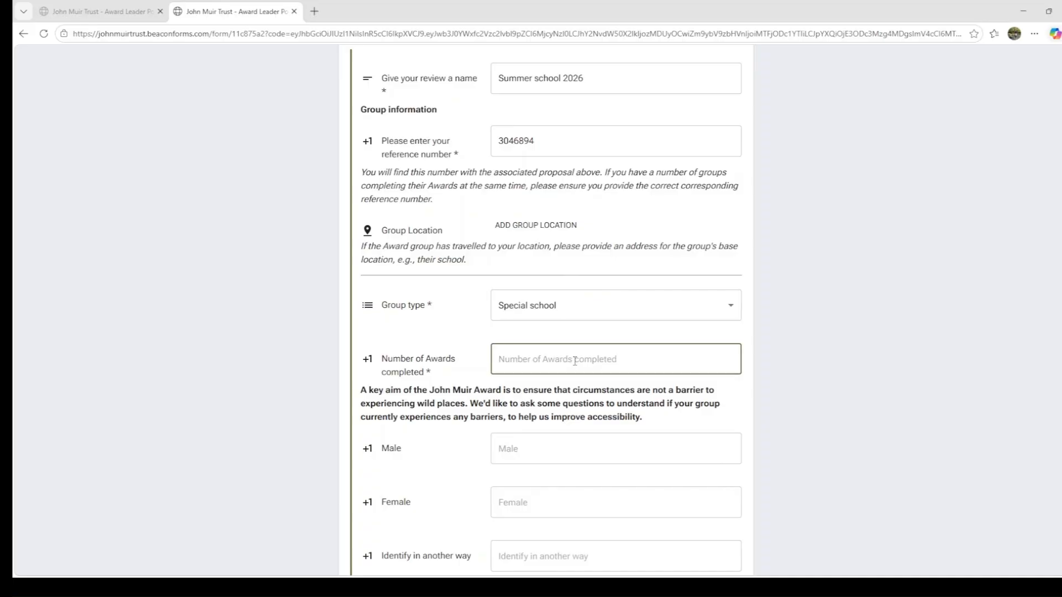
type("8")
key("Tab")
- Record 4 male and 4 female participants for the group
scroll(576, 361, "down", 3)
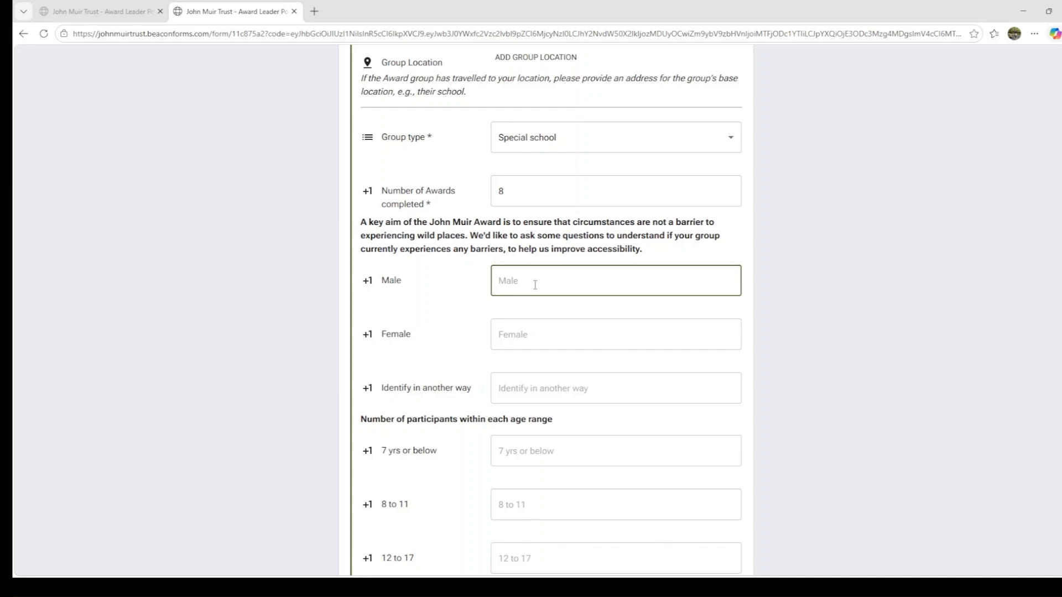
type("4")
key("Tab")
type("4")
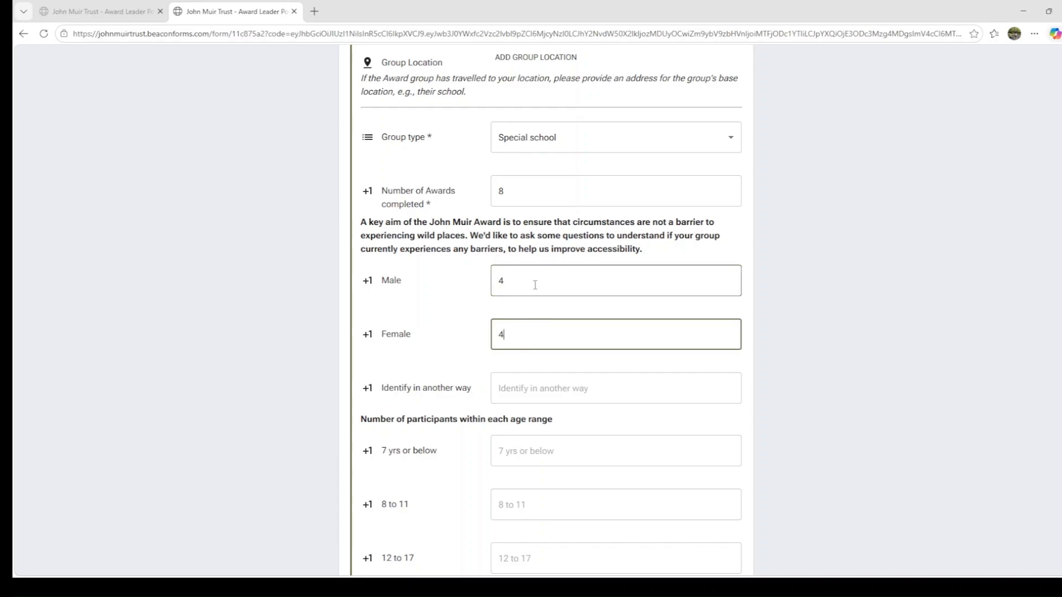
key("Tab")
- Record 8 participants in the 12 to 17 age range and 8 in the White ethnic group
scroll(535, 285, "down", 4)
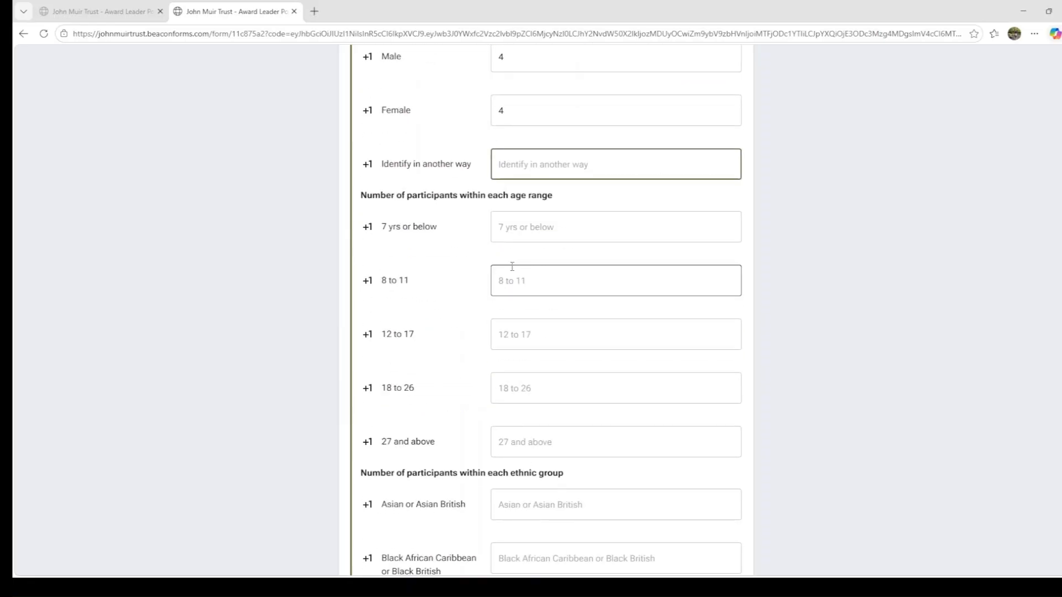
left_click(536, 339)
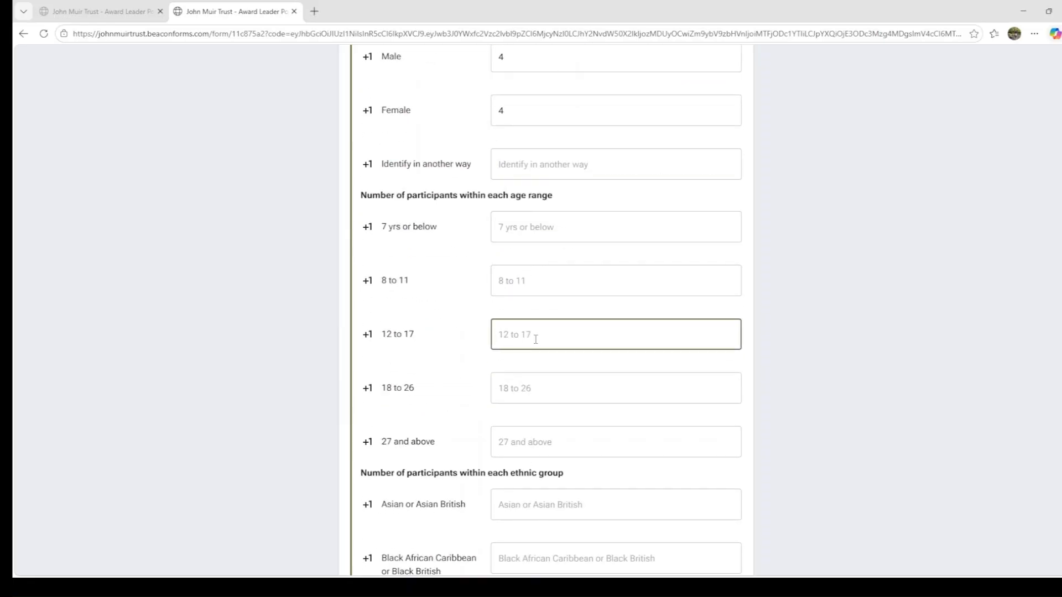
type("8")
key("Tab")
scroll(536, 337, "down", 4)
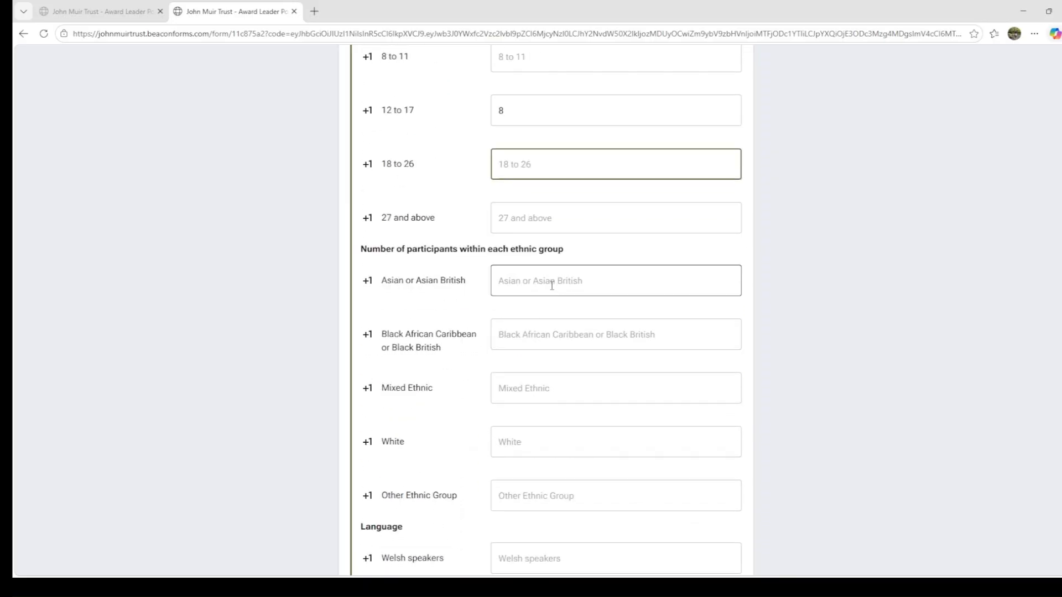
left_click(533, 442)
type("8")
key("Tab")
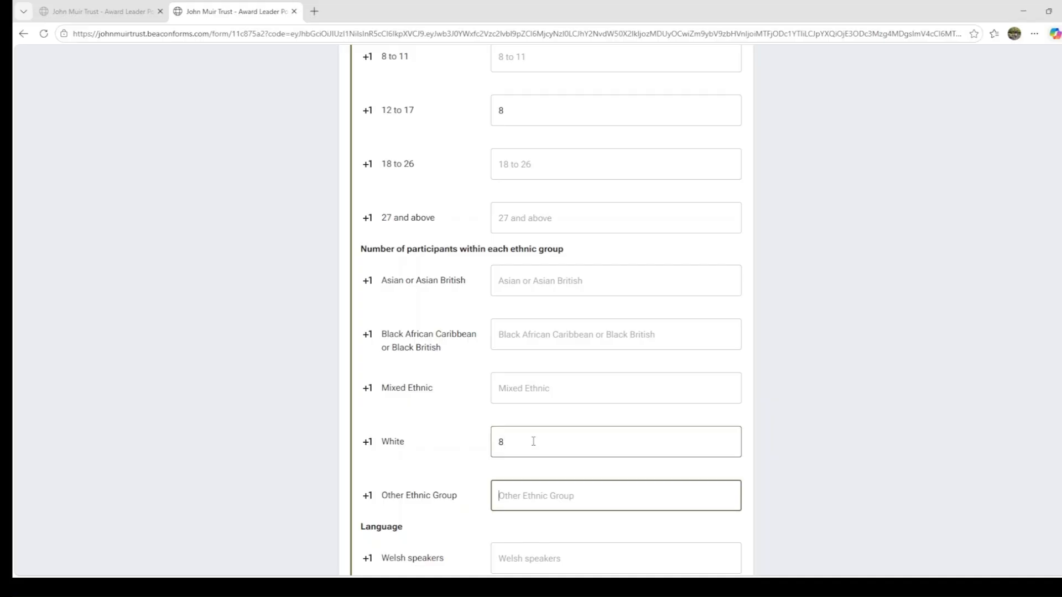
- Enter 1 inclusion participant and 36 hours spent by each participant on their Award activities
scroll(532, 446, "down", 6)
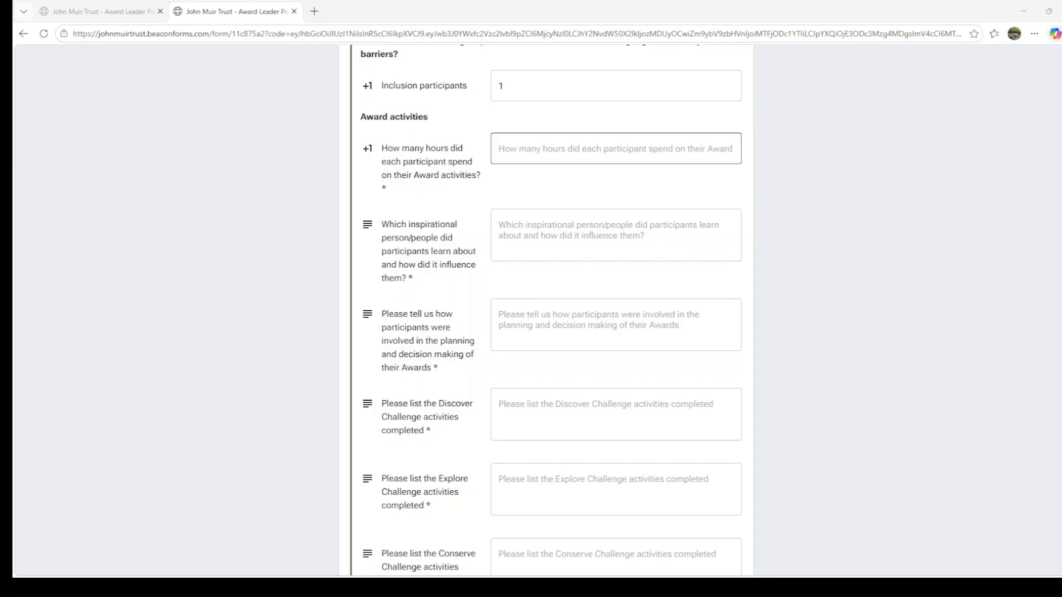
left_click(559, 156)
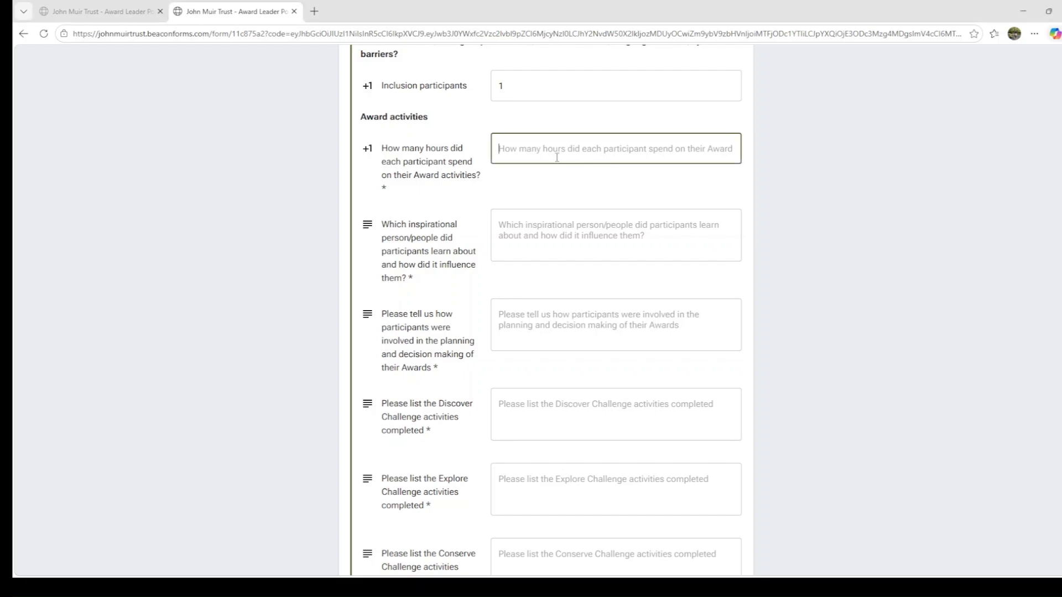
type("36")
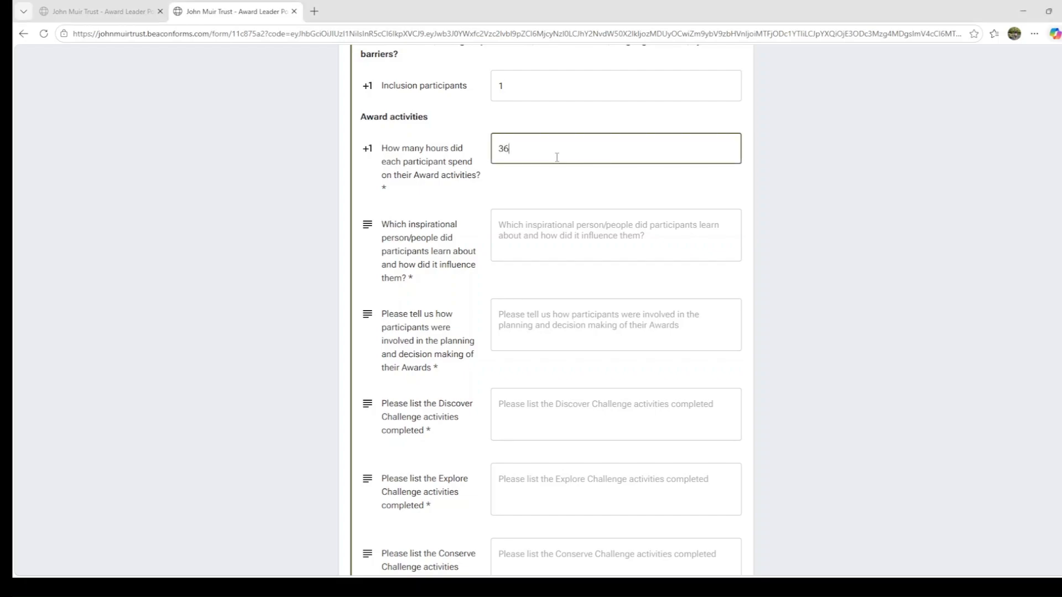
key("Tab")
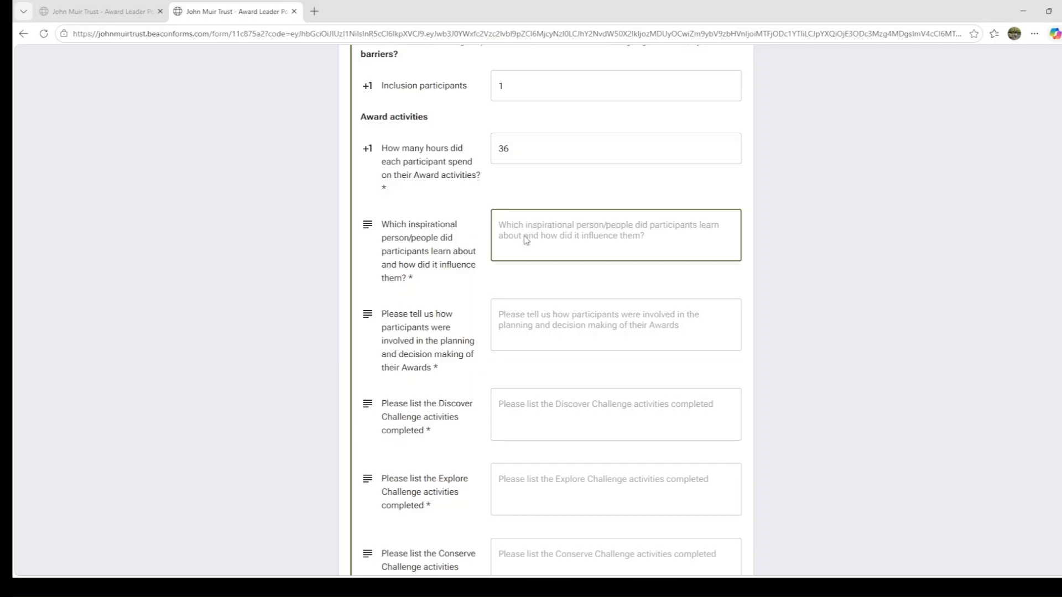
- Paste the answers about Hamza Yassin and Chris Packham as inspirational people and about how participants helped plan and choose conservation tasks
type("The group chose to learn about Hamza Yassin and Chris Packham. They find their enthusiasm and tv programmes inspiring and feel encouraged to learn more about UK wildlife.")
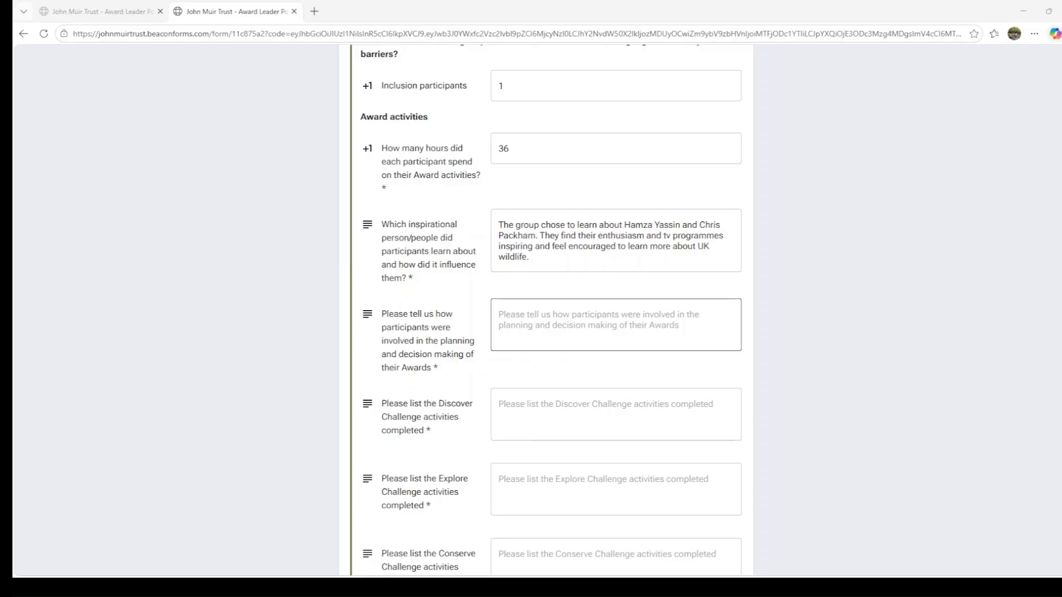
left_click(522, 320)
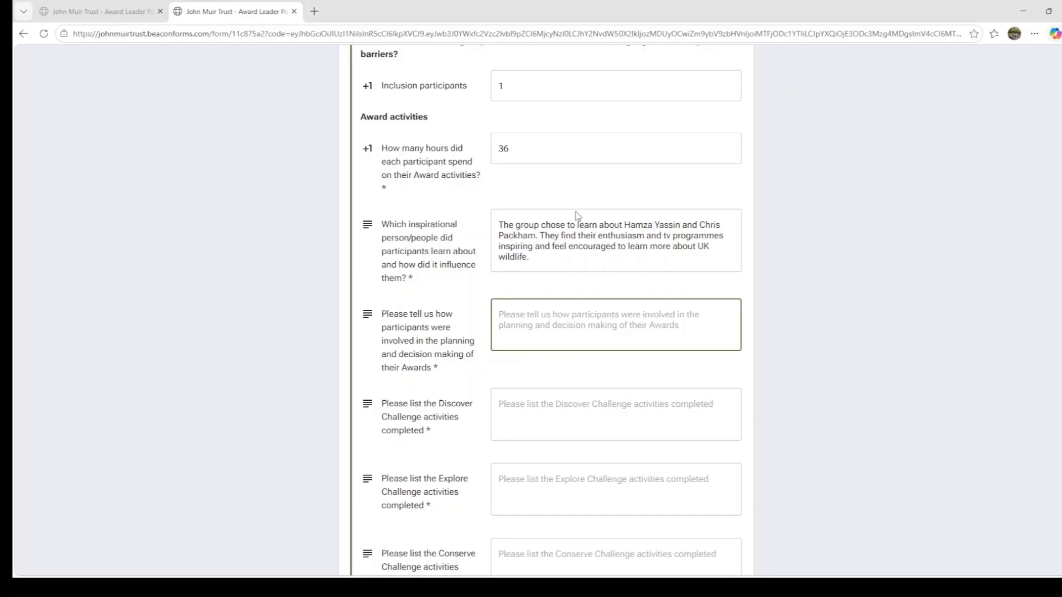
type("The group chose their inspirational people, decided which conservation tasks they wanted to focus on and if they wanted to record journals")
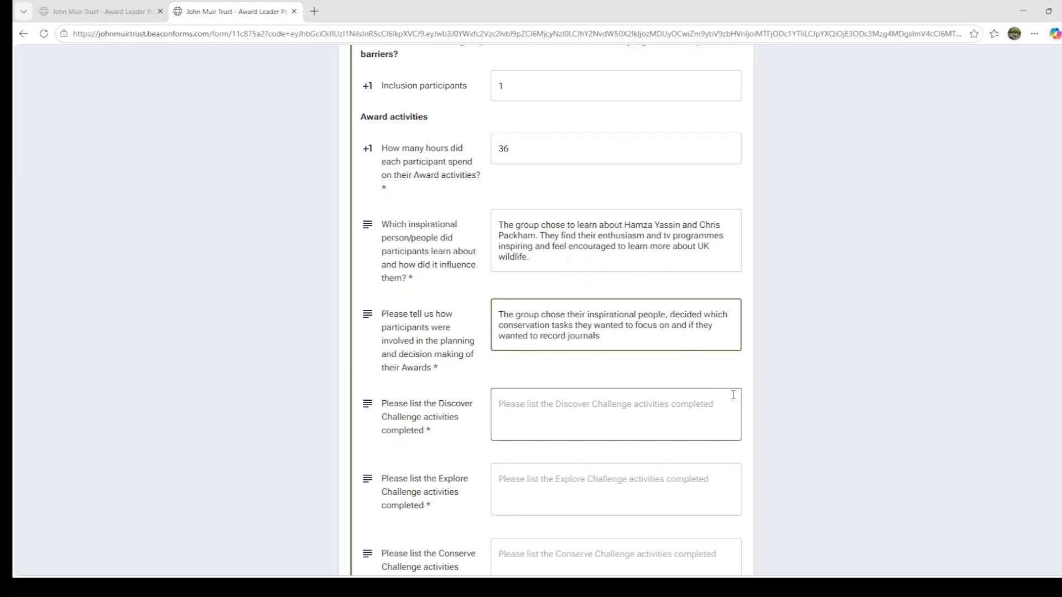
- Fill in the Discover, Explore, Conserve and Share activities with sit spots and journals, foraging and surveys, pond maintenance and path repair, and a family picnic
scroll(761, 408, "down", 3)
scroll(761, 407, "down", 3)
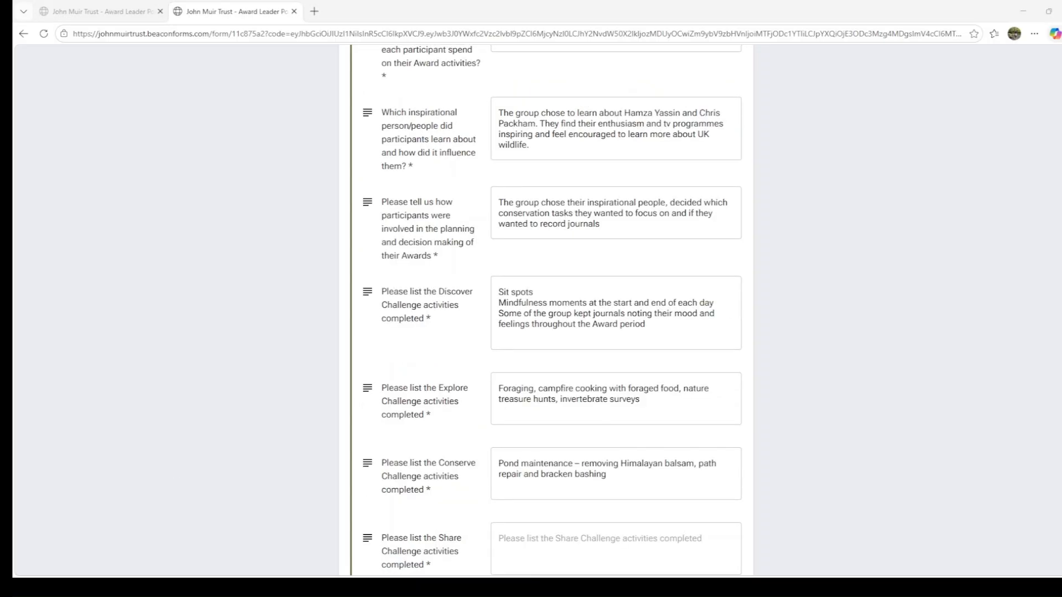
scroll(551, 310, "down", 4)
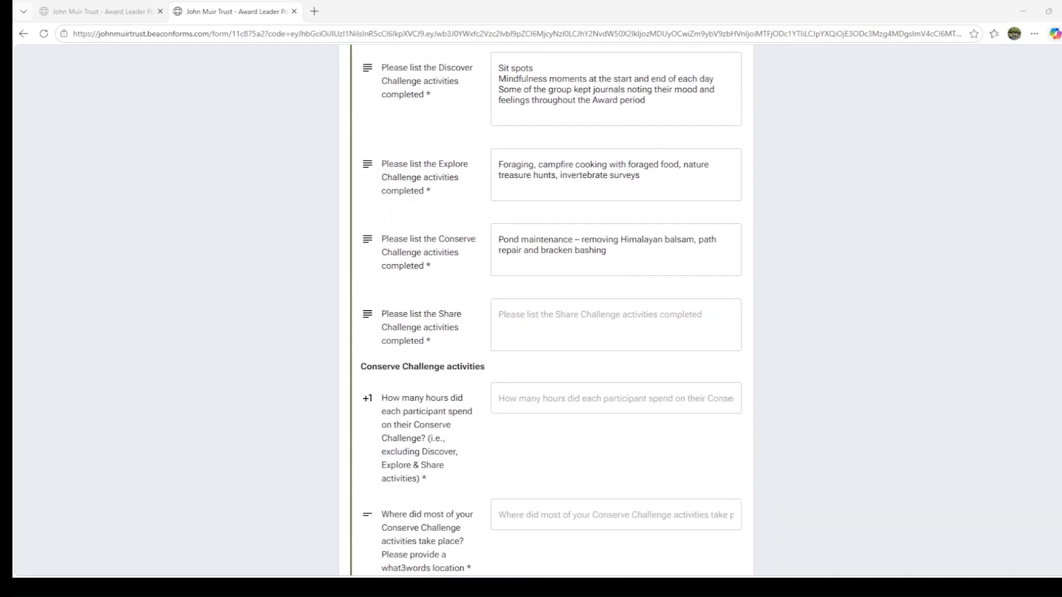
left_click(572, 326)
type("Parents and family members were invited to a picnic, the group were able to give them a tour of the site showing what had been achieved. Some of the group were also happy to read from their journals at the picnic")
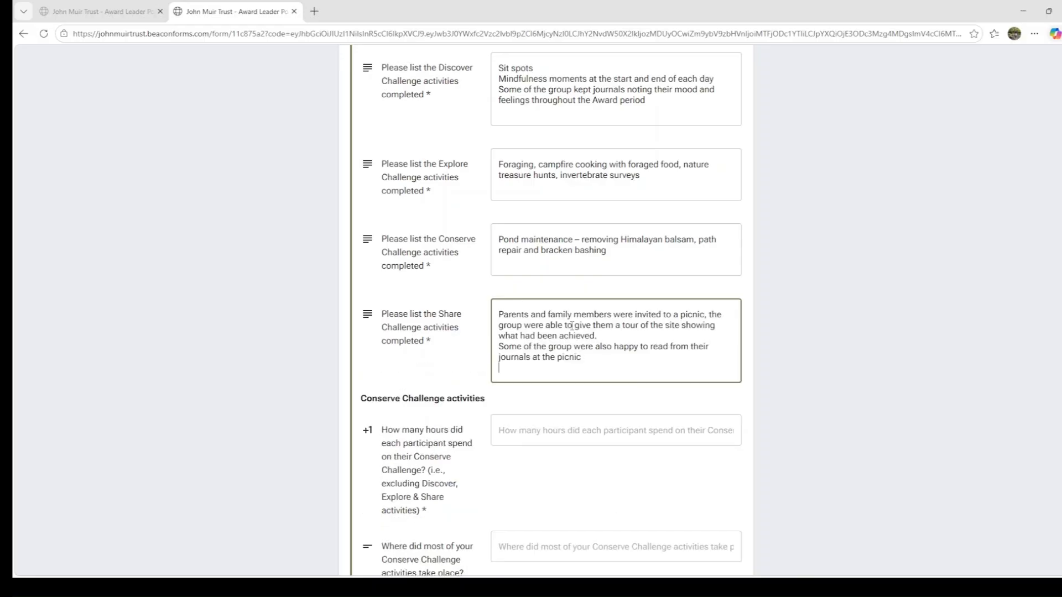
- Complete the Conserve Challenge details with 12 hours per participant, what3words location crunches.knitted.cover and wild place type Woodland
scroll(572, 326, "down", 3)
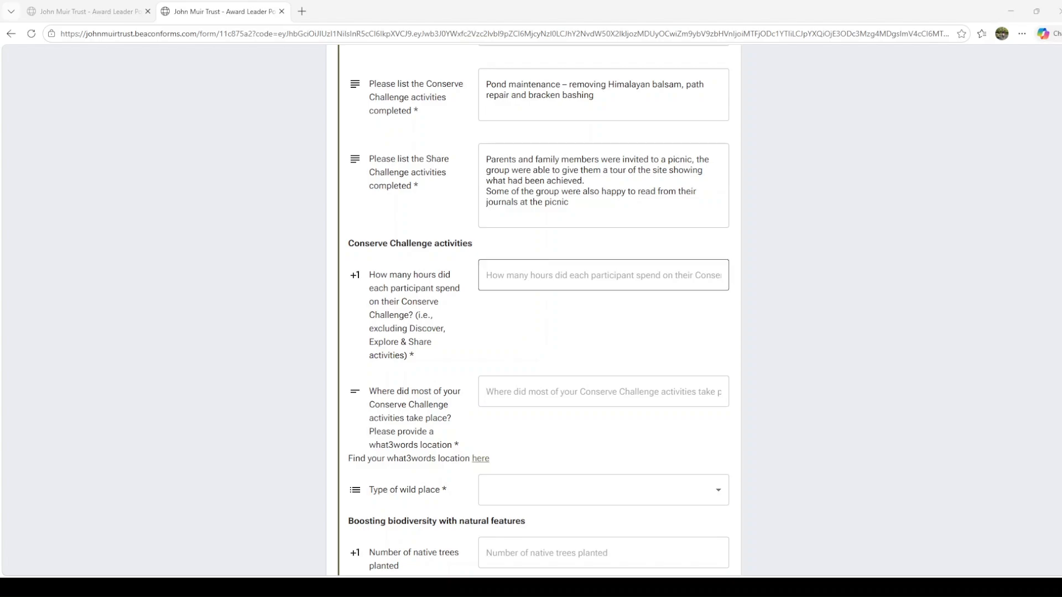
left_click(556, 280)
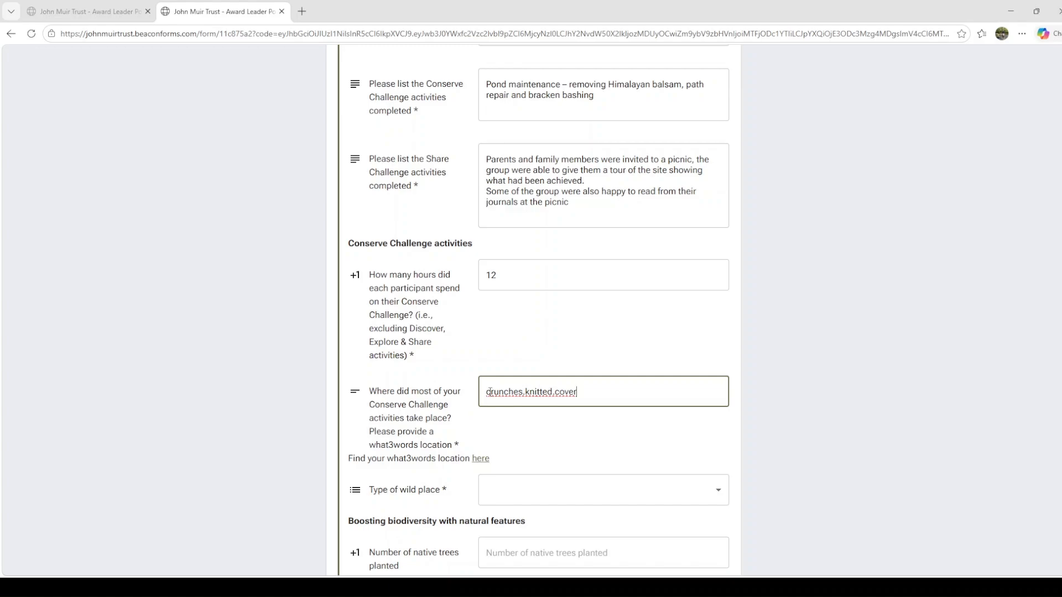
left_click(585, 492)
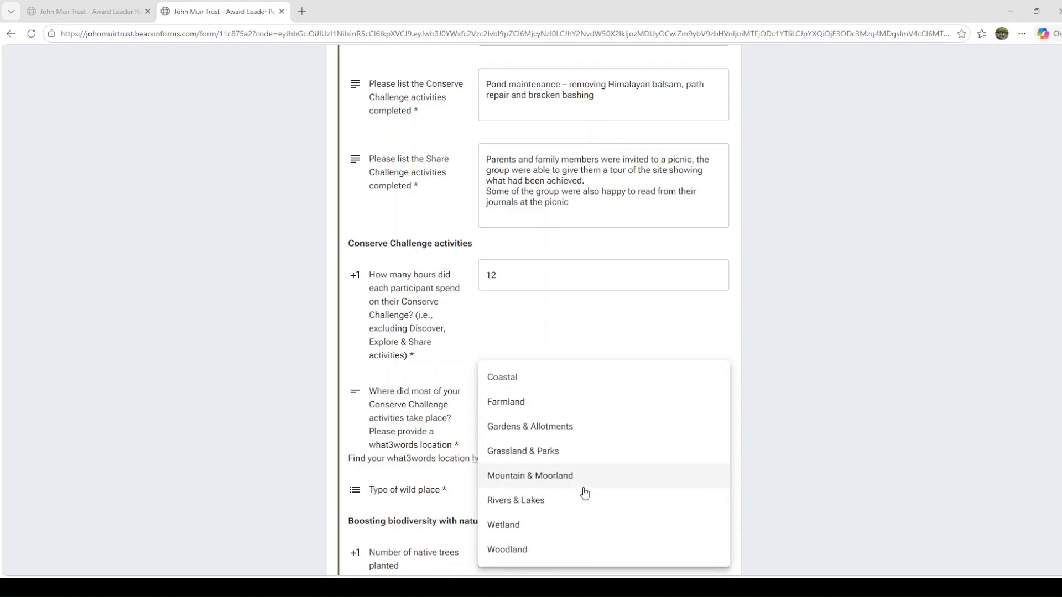
left_click(524, 555)
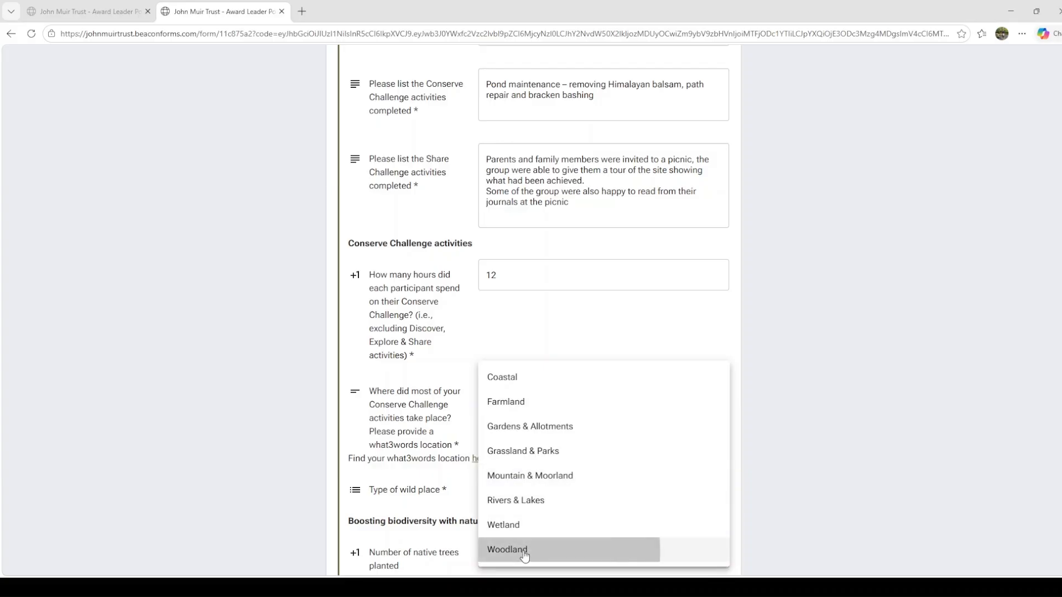
scroll(530, 539, "down", 5)
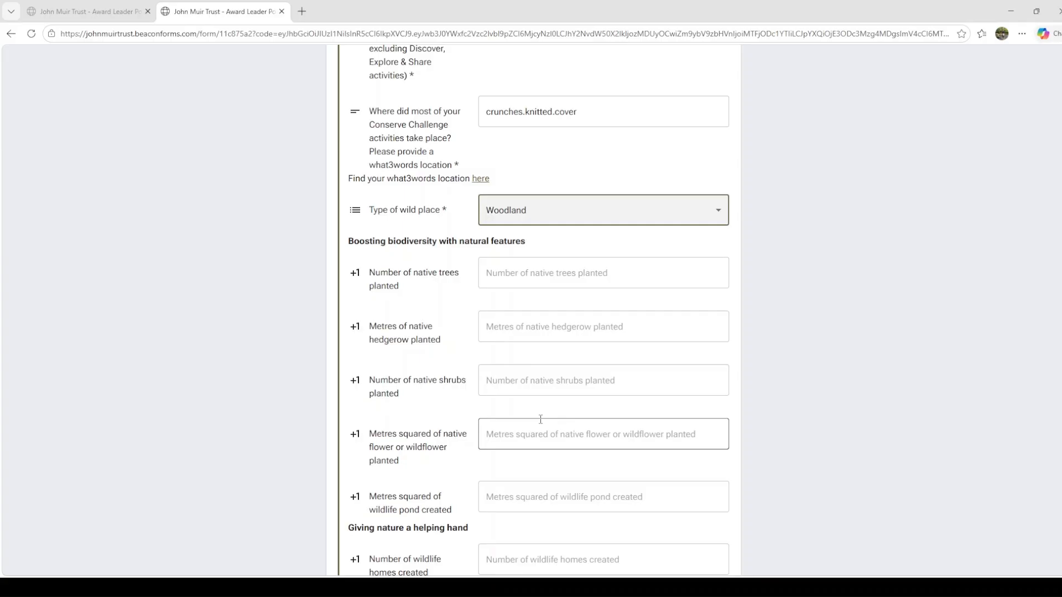
scroll(541, 419, "down", 1)
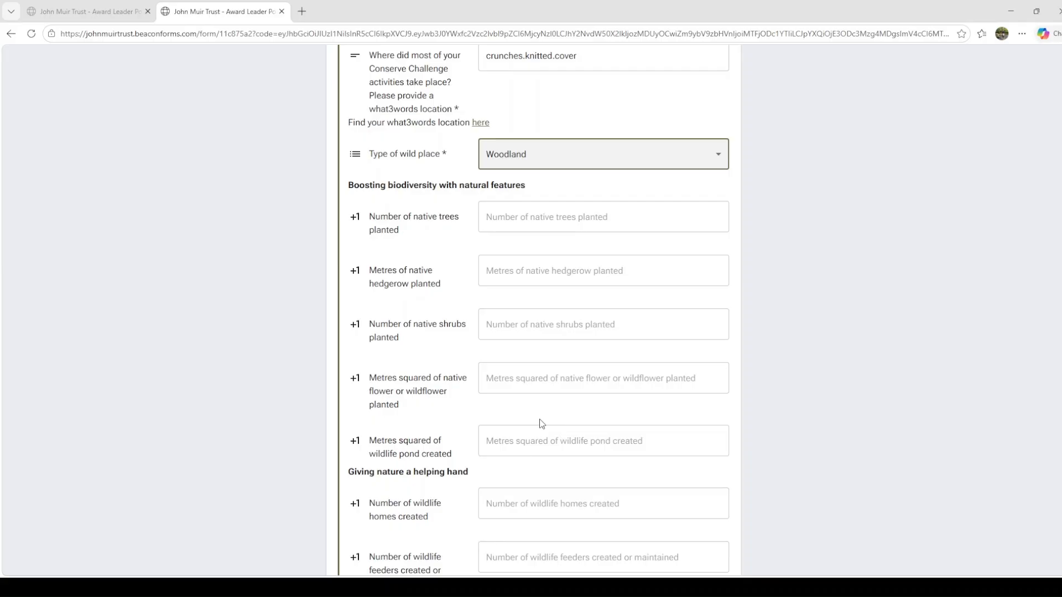
left_click(542, 424)
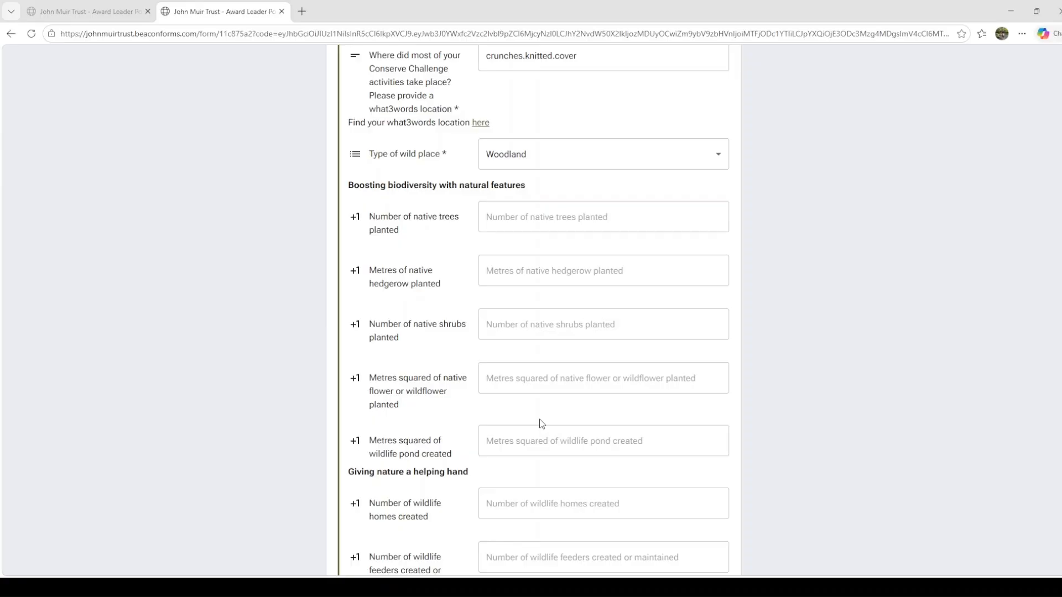
- Enter 5 native shrubs planted and 10 square metres of wildlife pond created
left_click(500, 328)
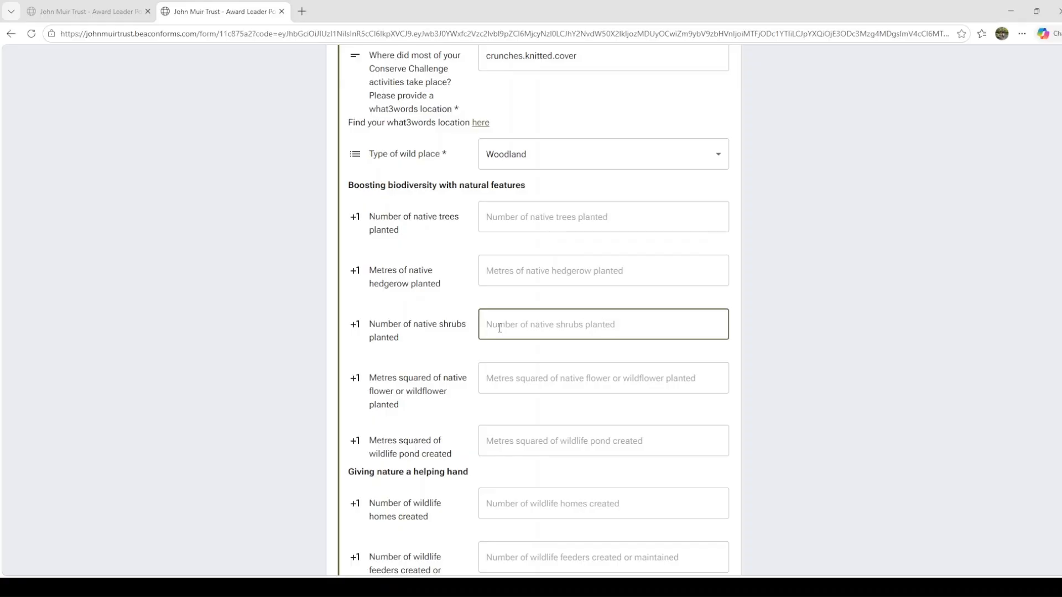
type("5")
key("Tab")
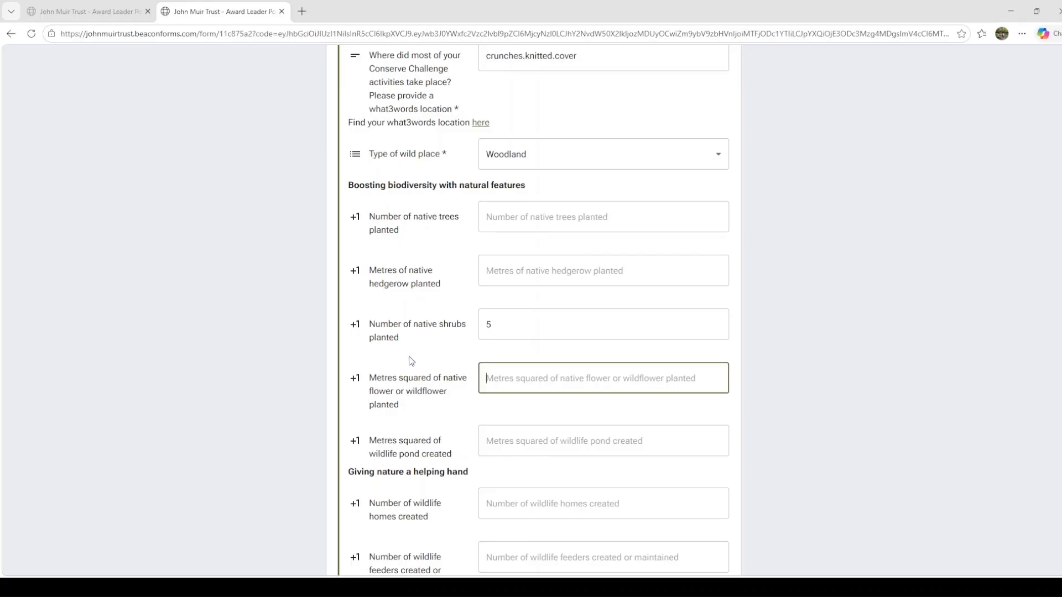
left_click(503, 442)
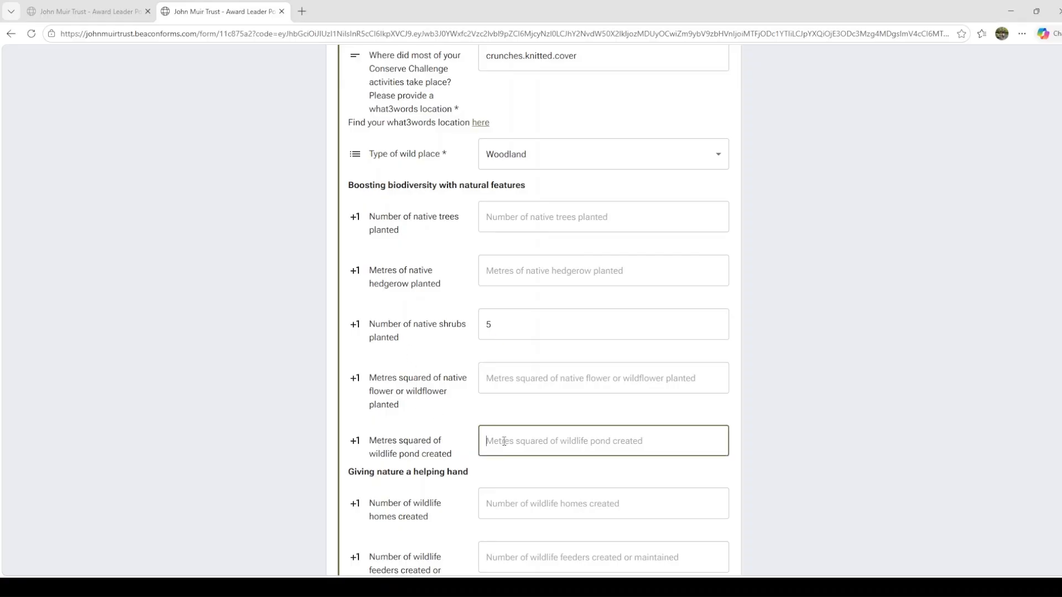
type("10")
key("Tab")
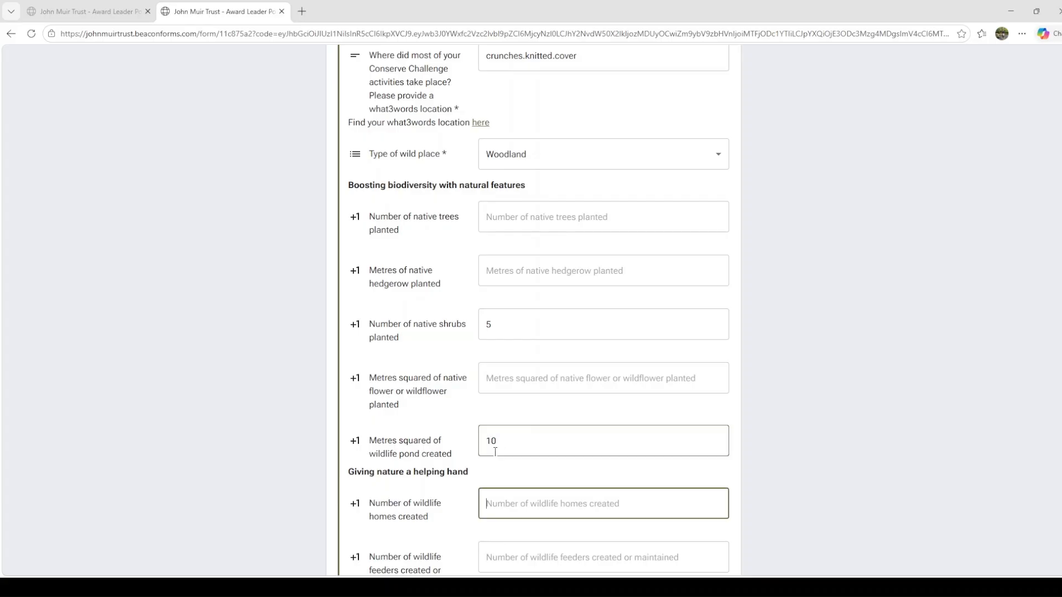
- Enter 3 wildlife homes created, 10 bin bags of litter collected and 20 square metres of invasive species removed
scroll(503, 465, "down", 4)
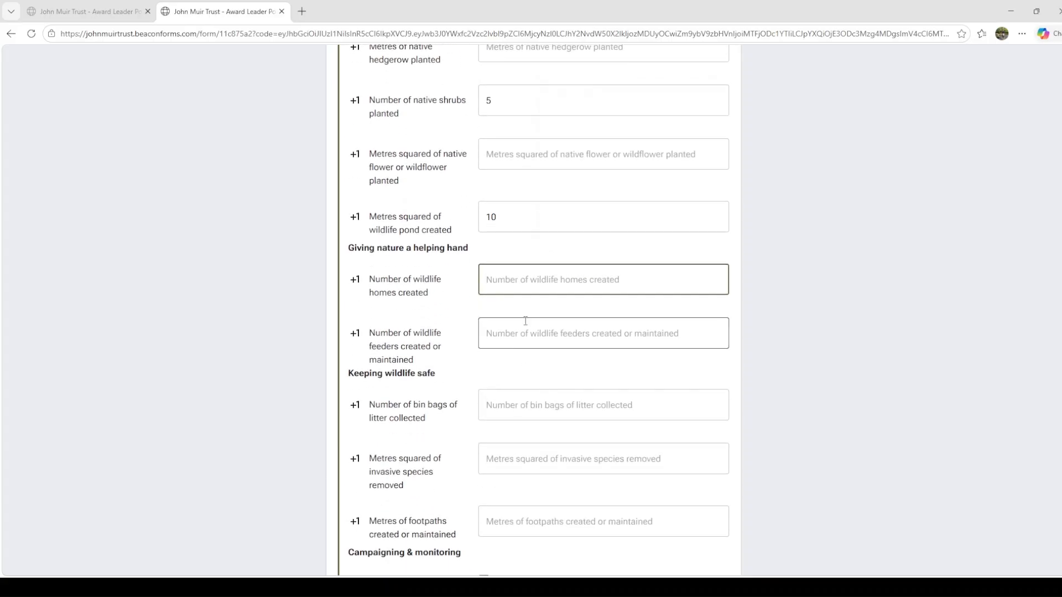
type("3")
key("Tab")
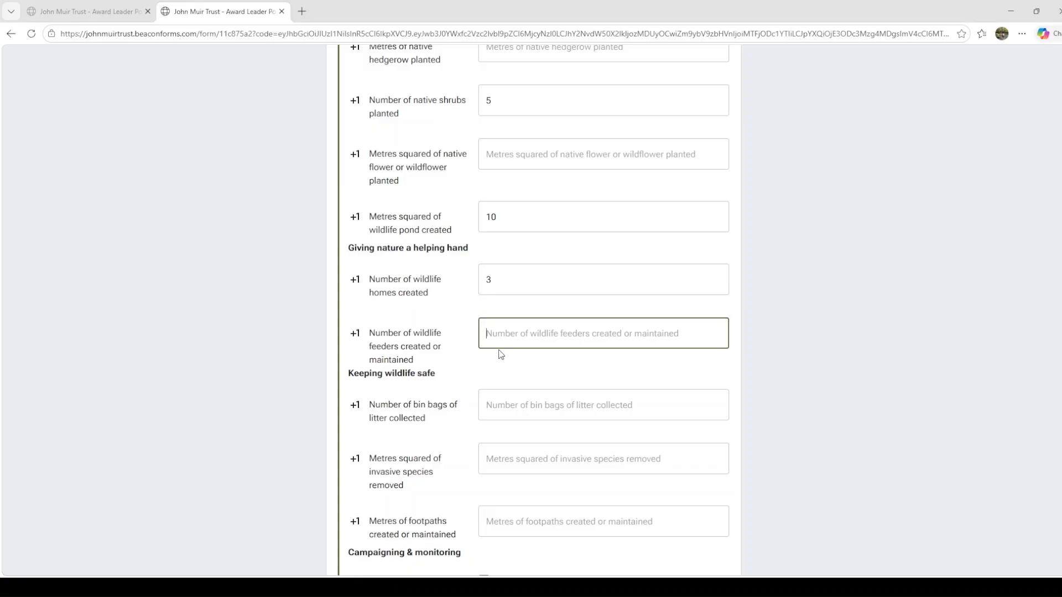
left_click(510, 406)
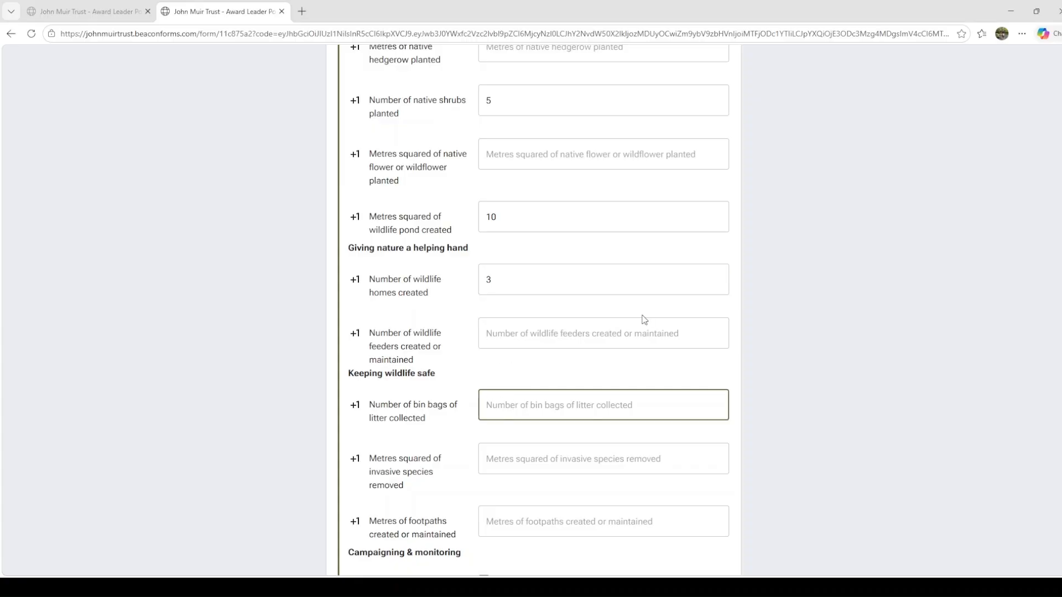
type("10")
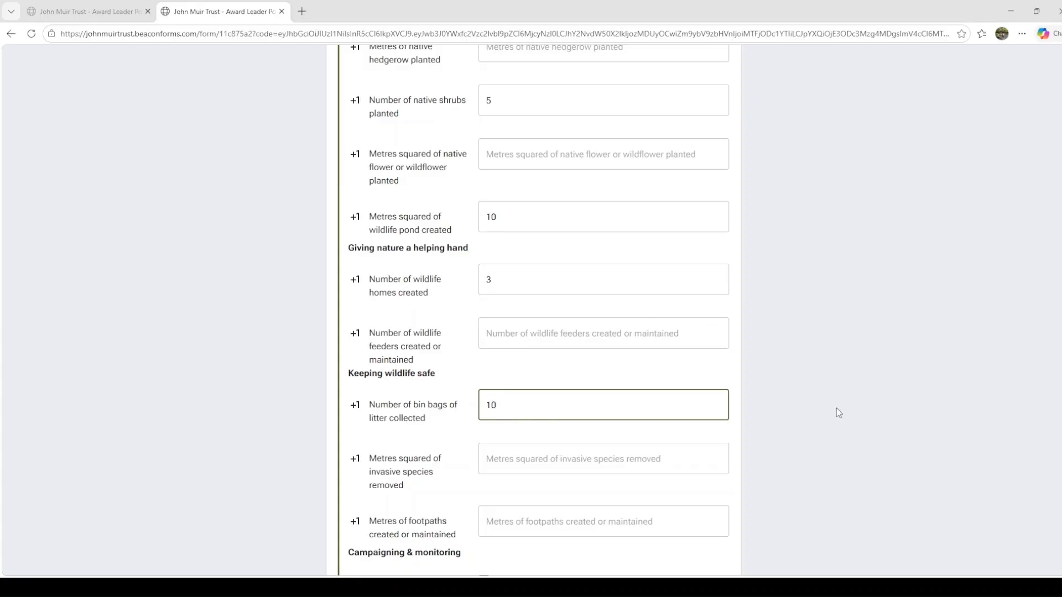
scroll(818, 404, "down", 3)
left_click(507, 287)
type("20")
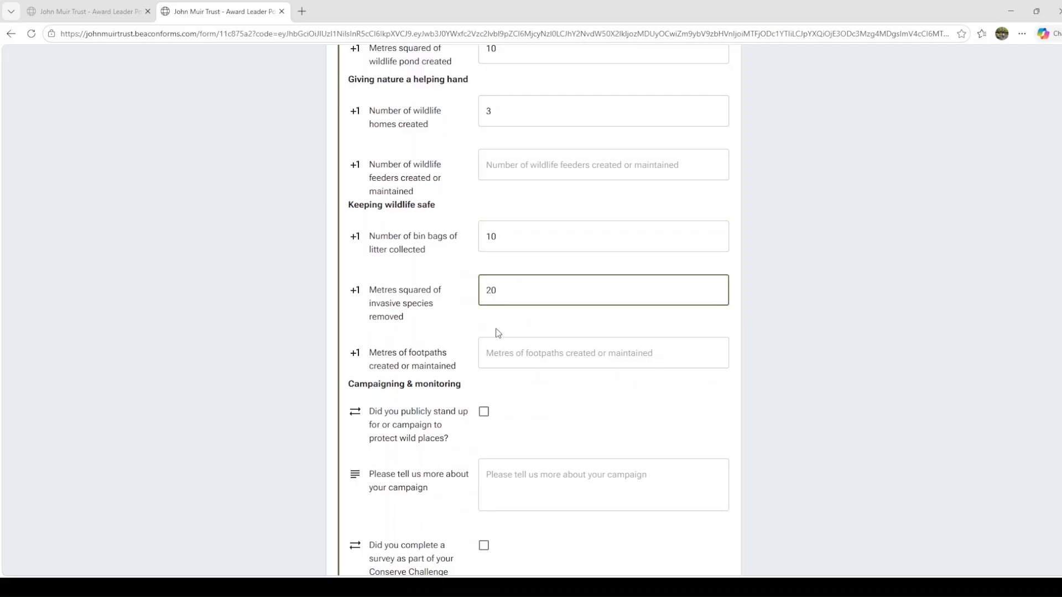
- Fill in the People & wild places answers with the outdoor teamwork story, participants' wellbeing quotes, and noticing birds and butterflies and forming an Eco group
scroll(497, 335, "down", 3)
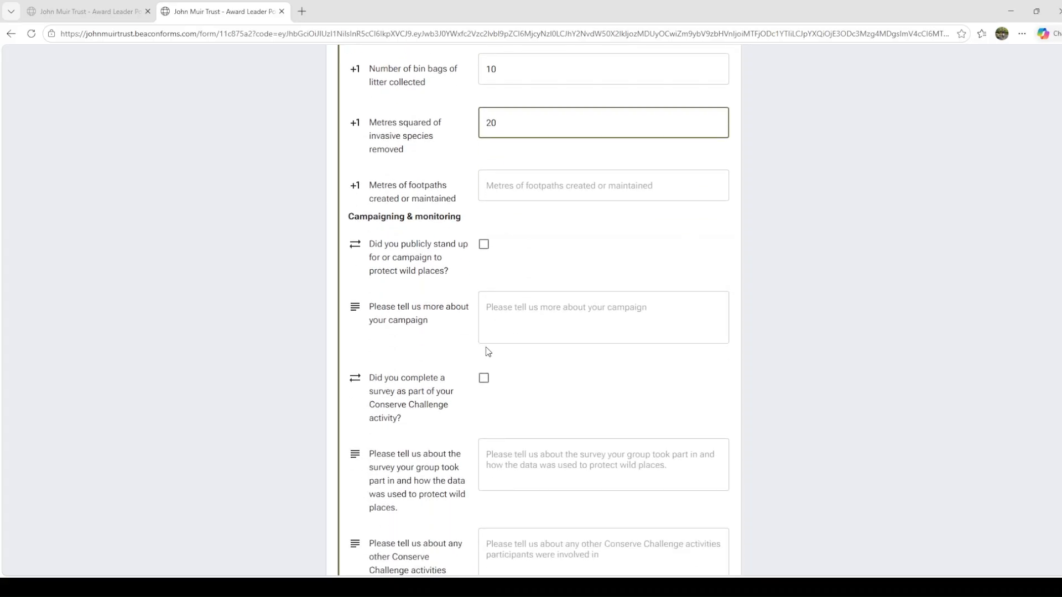
scroll(599, 334, "down", 5)
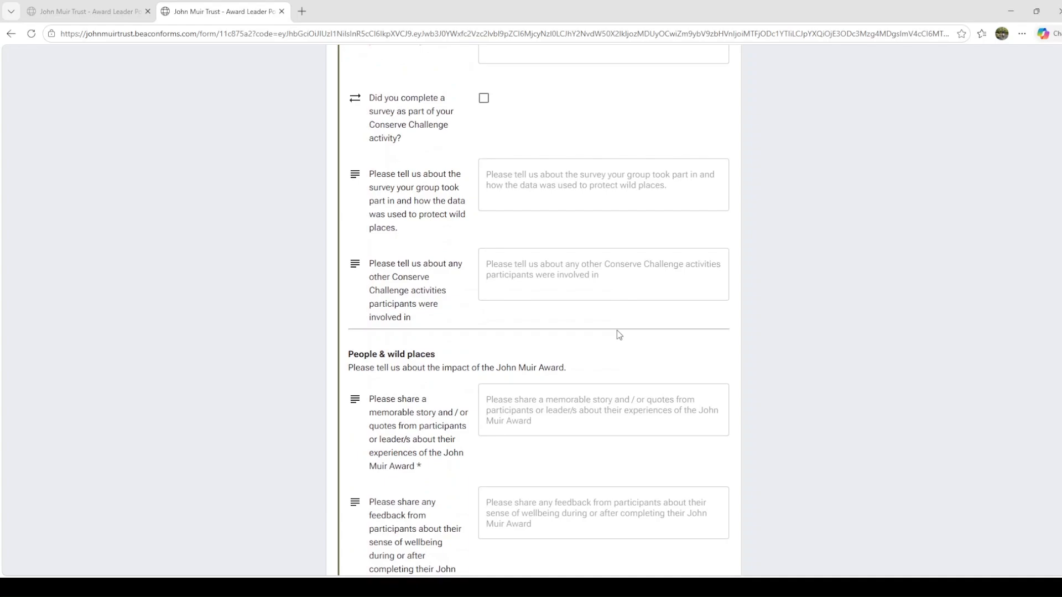
scroll(619, 335, "down", 3)
scroll(616, 330, "down", 1)
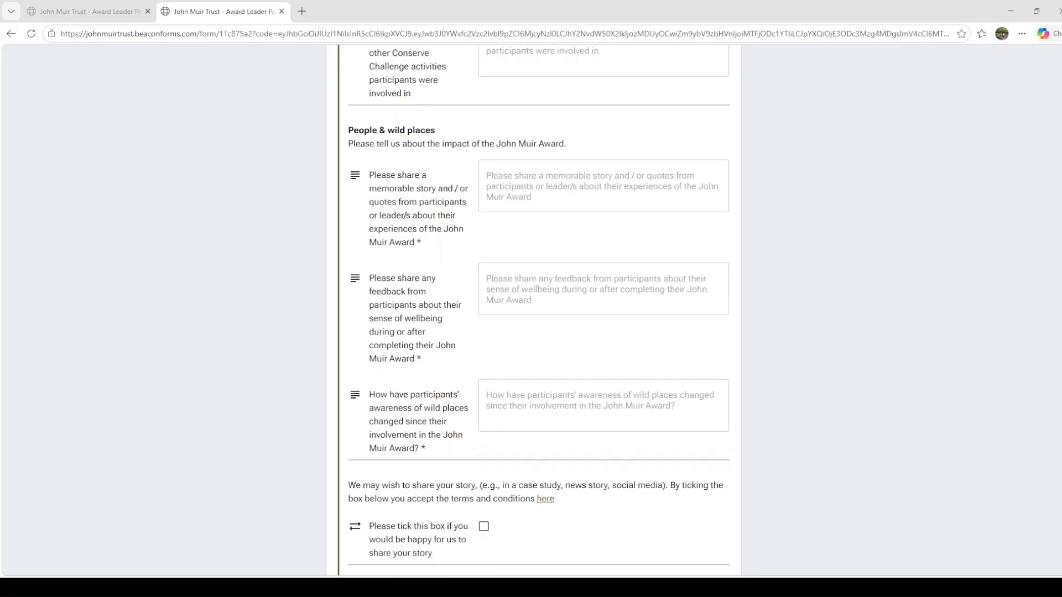
scroll(57, 343, "up", 2)
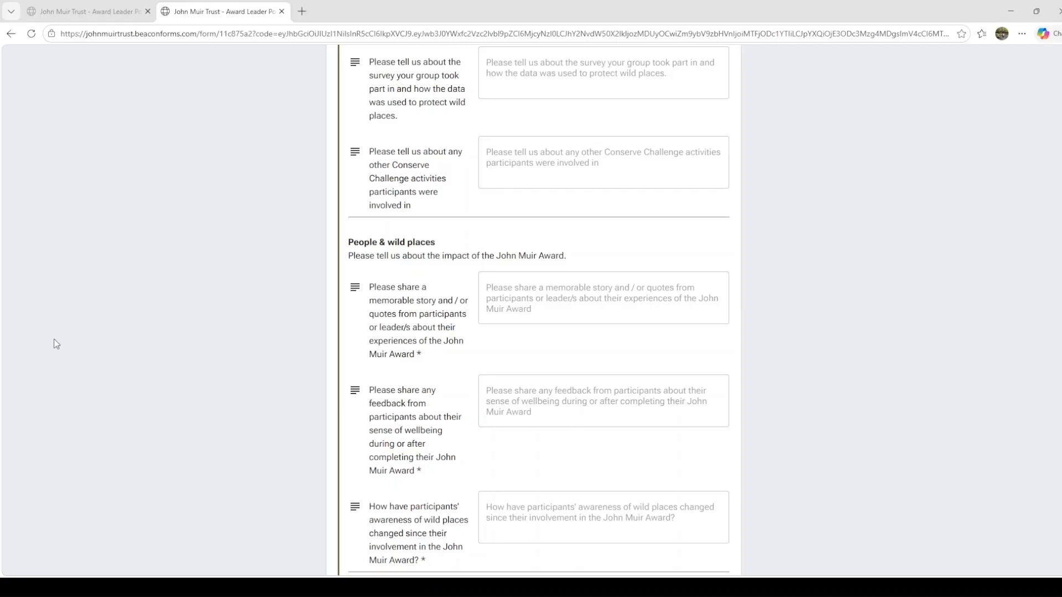
left_click(629, 164)
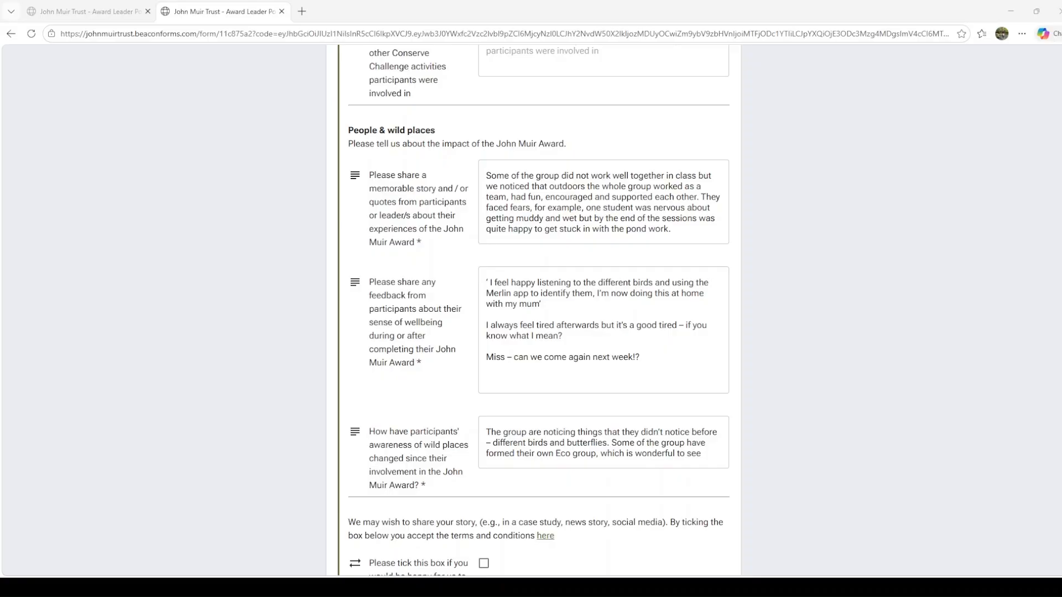
- Agree to the story being shared, check through the review's answers and submit the review
scroll(531, 309, "down", 3)
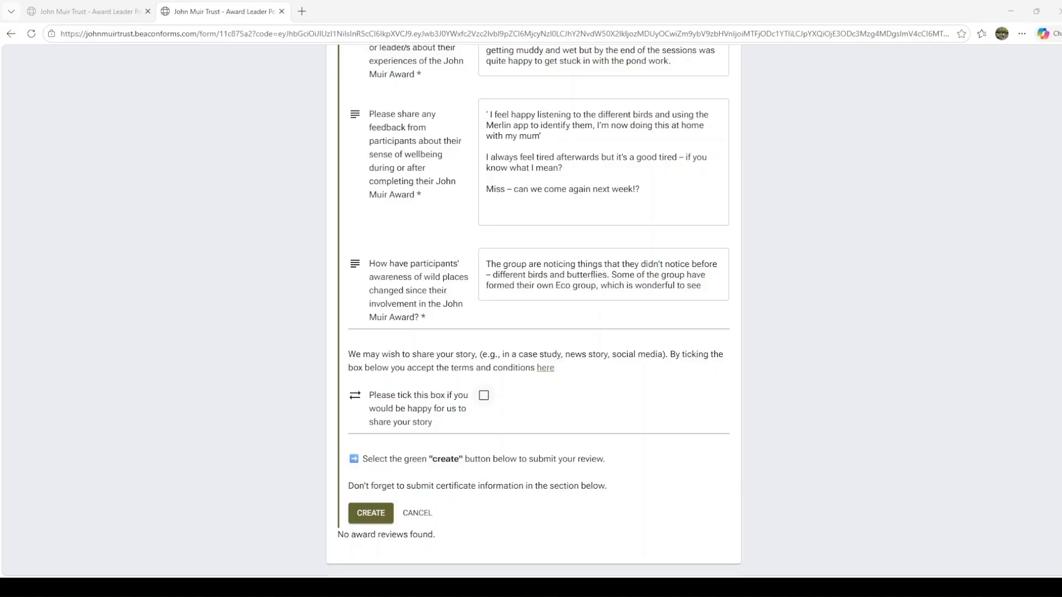
left_click(484, 396)
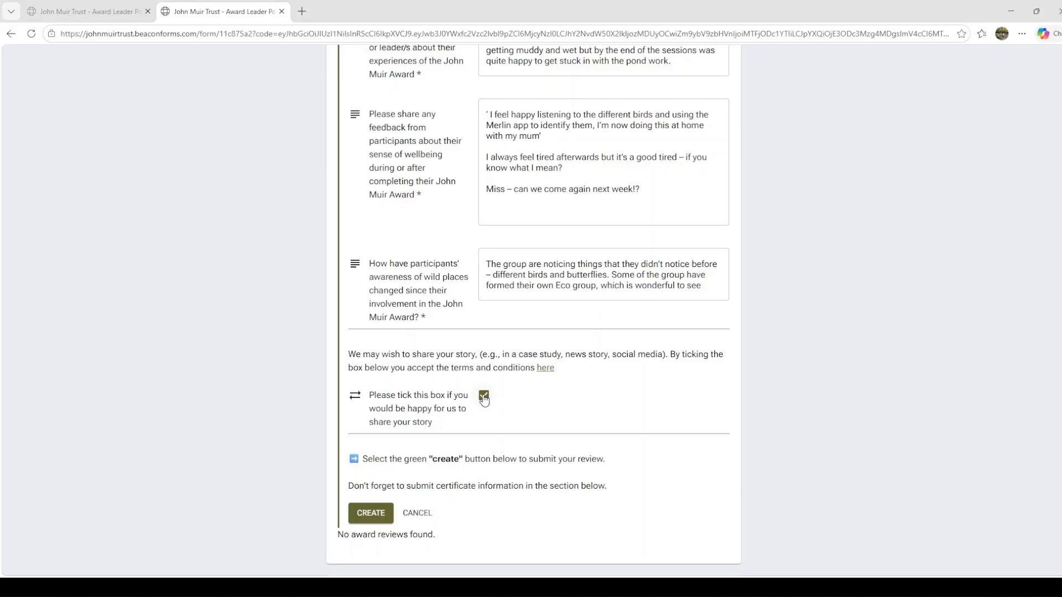
scroll(640, 483, "up", 10)
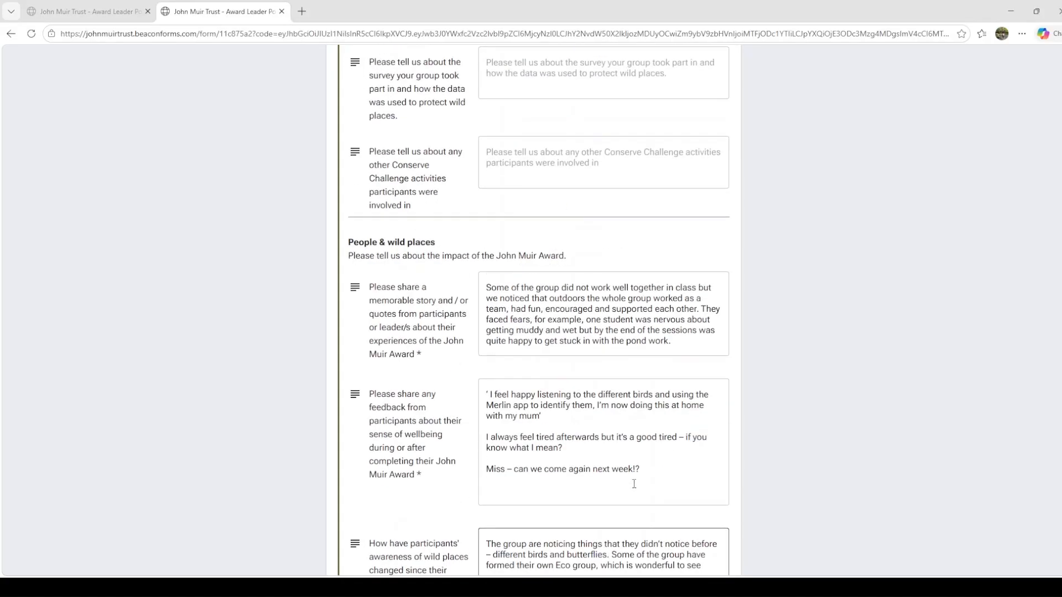
scroll(628, 492, "up", 15)
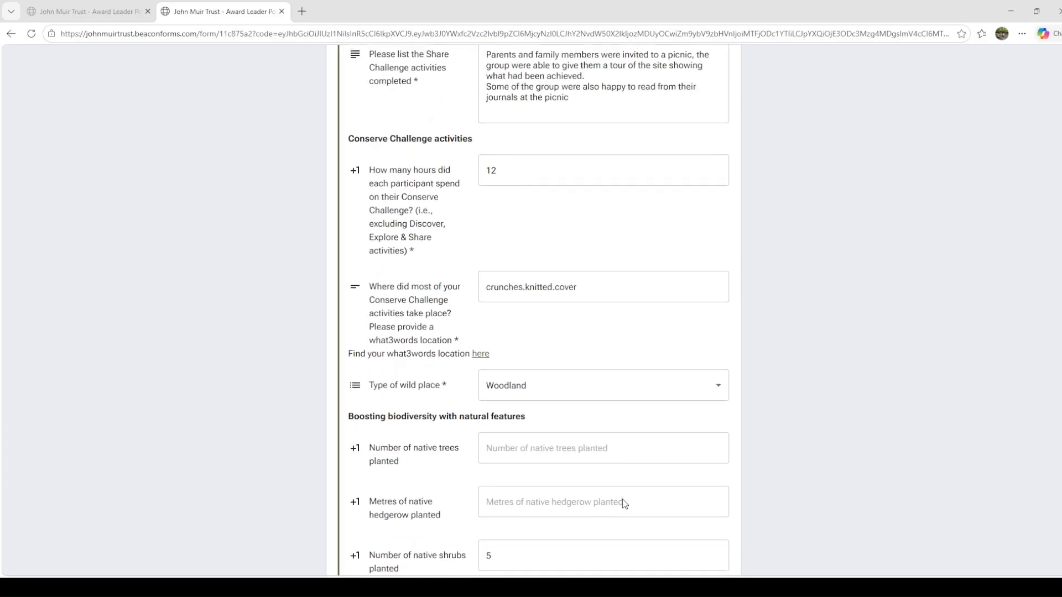
scroll(622, 516, "up", 8)
scroll(621, 517, "down", 12)
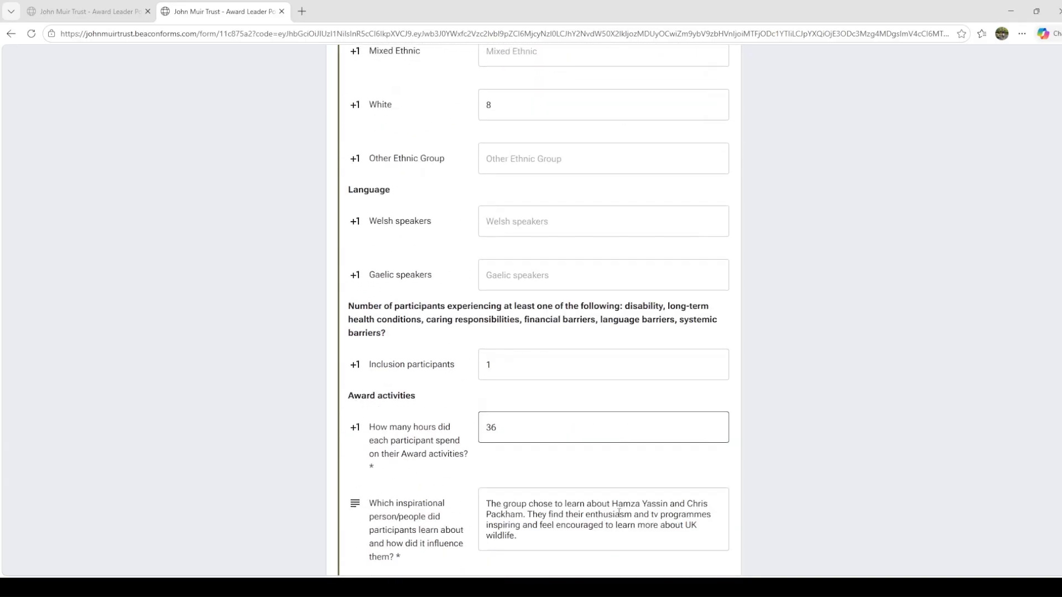
scroll(620, 523, "down", 20)
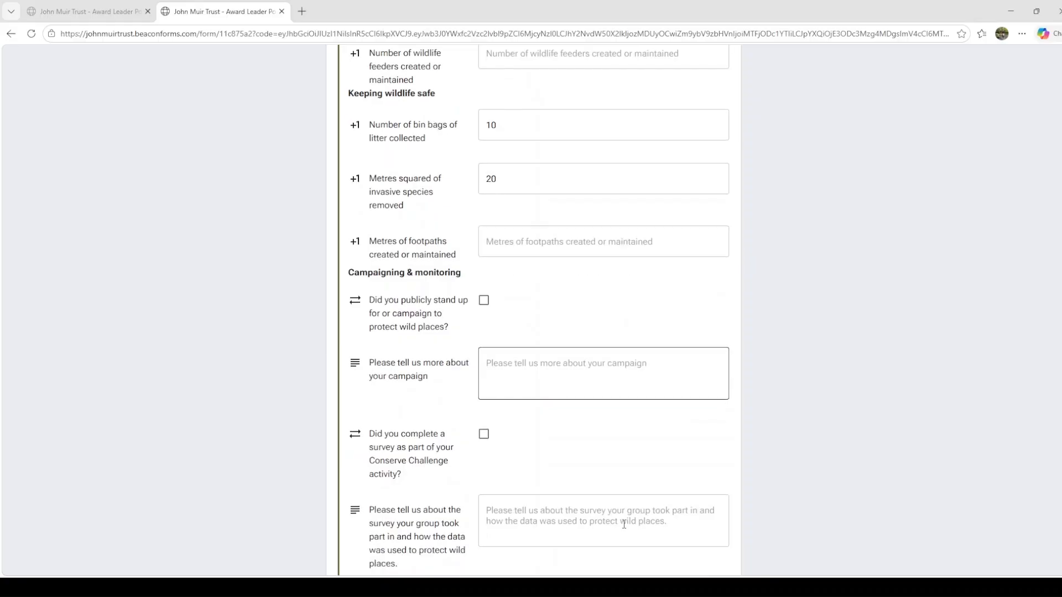
scroll(622, 513, "down", 12)
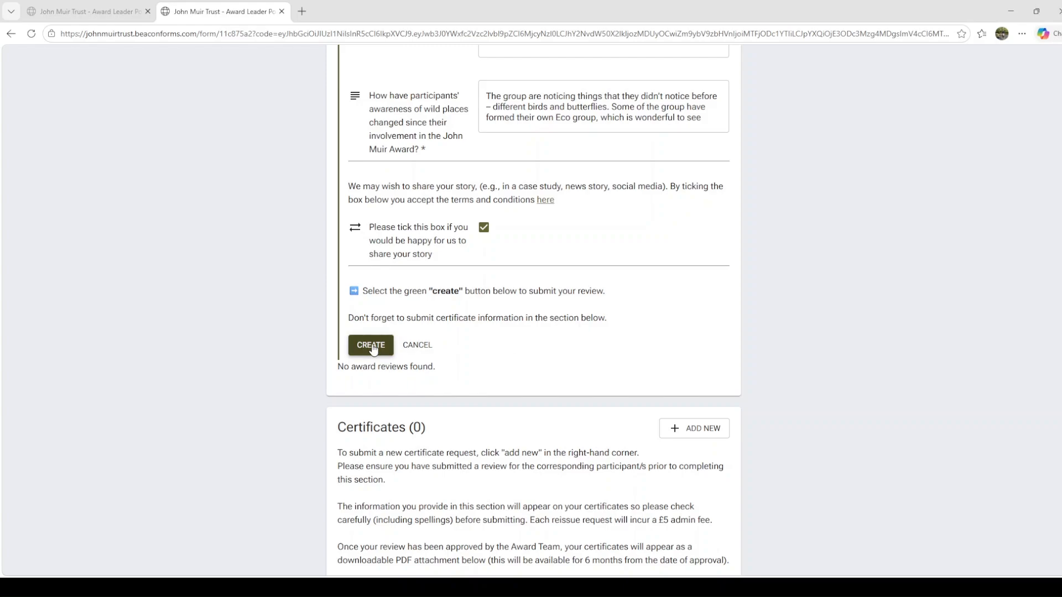
left_click(372, 347)
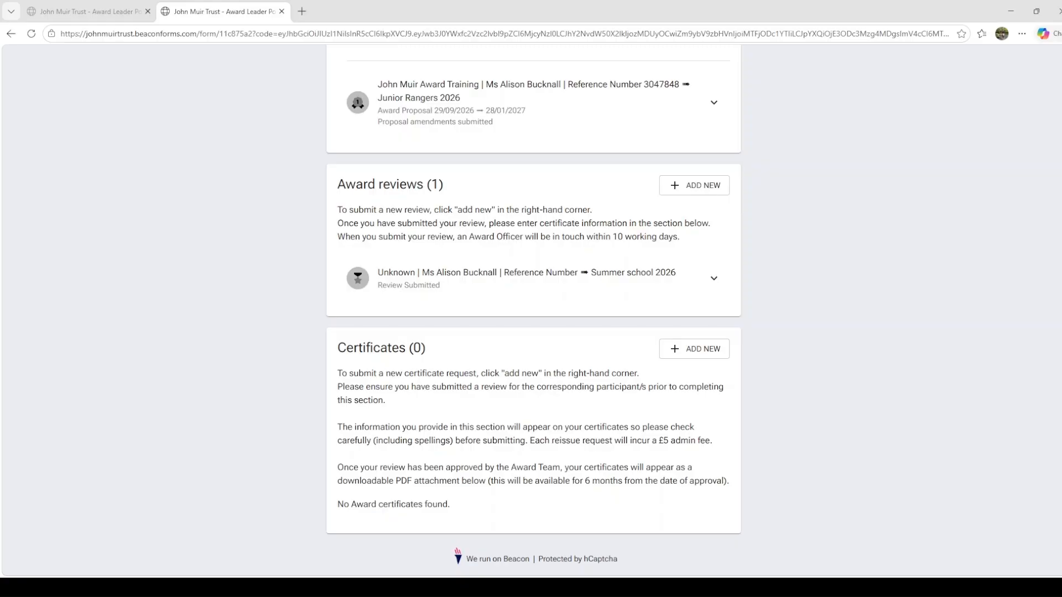
- Start a certificate request with the award's reference number, organisation John Muir Award Training, completion date 24/08/2026 and language English
left_click(695, 356)
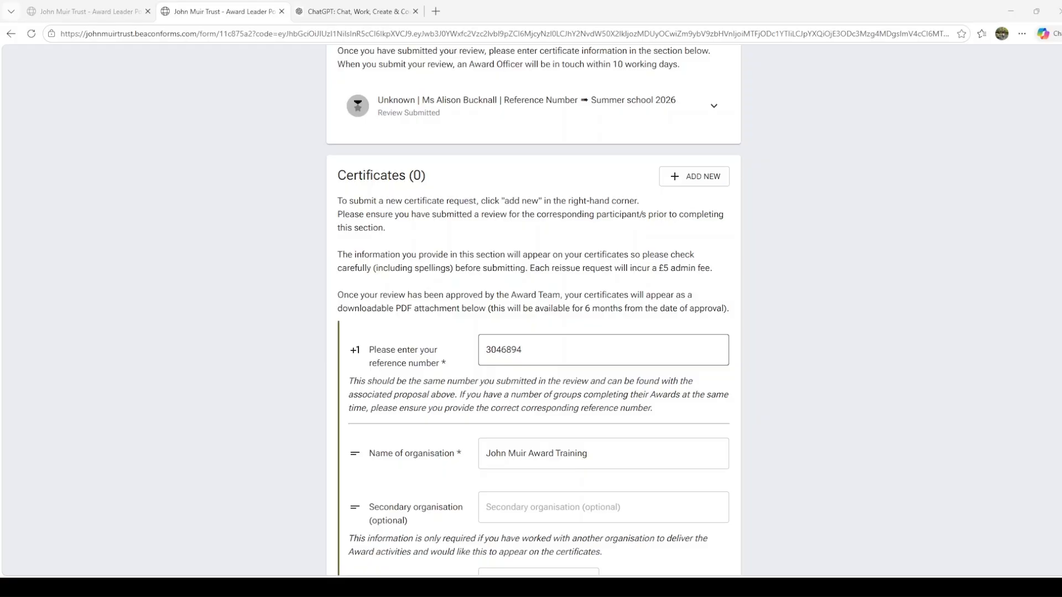
scroll(603, 349, "down", 2)
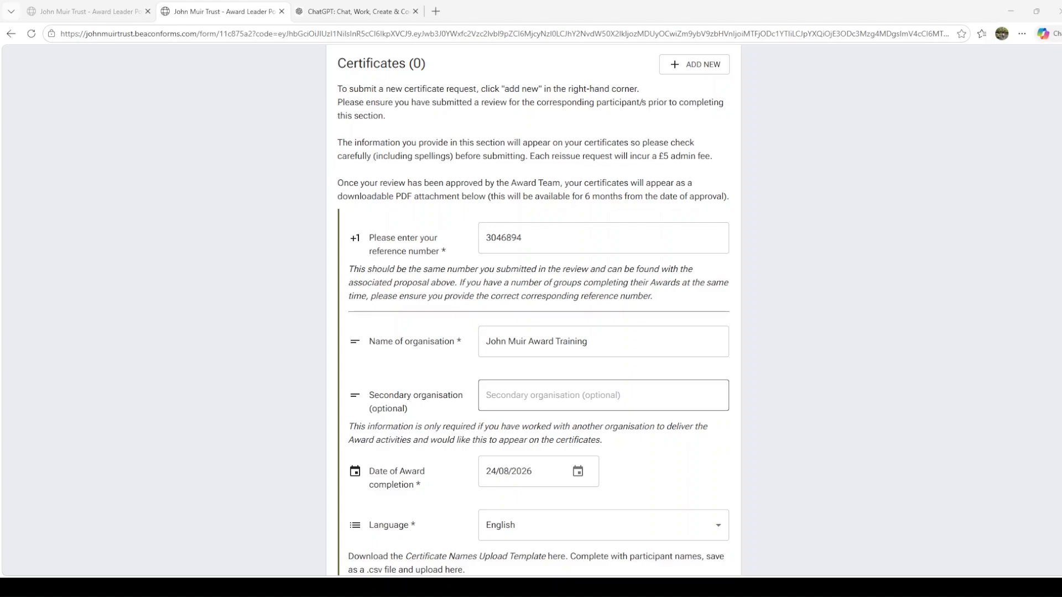
left_click(590, 397)
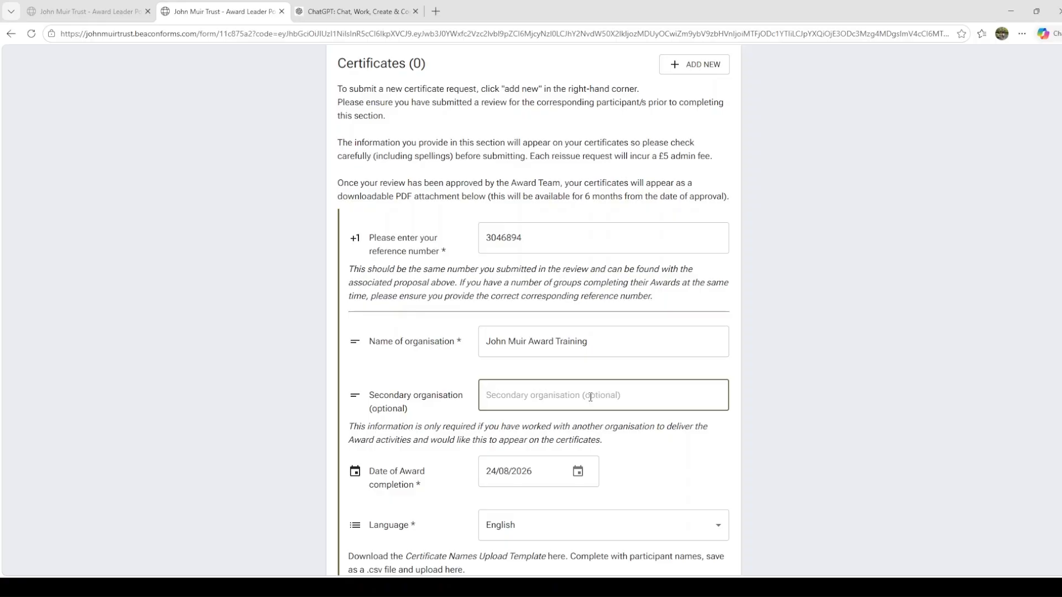
scroll(590, 397, "down", 2)
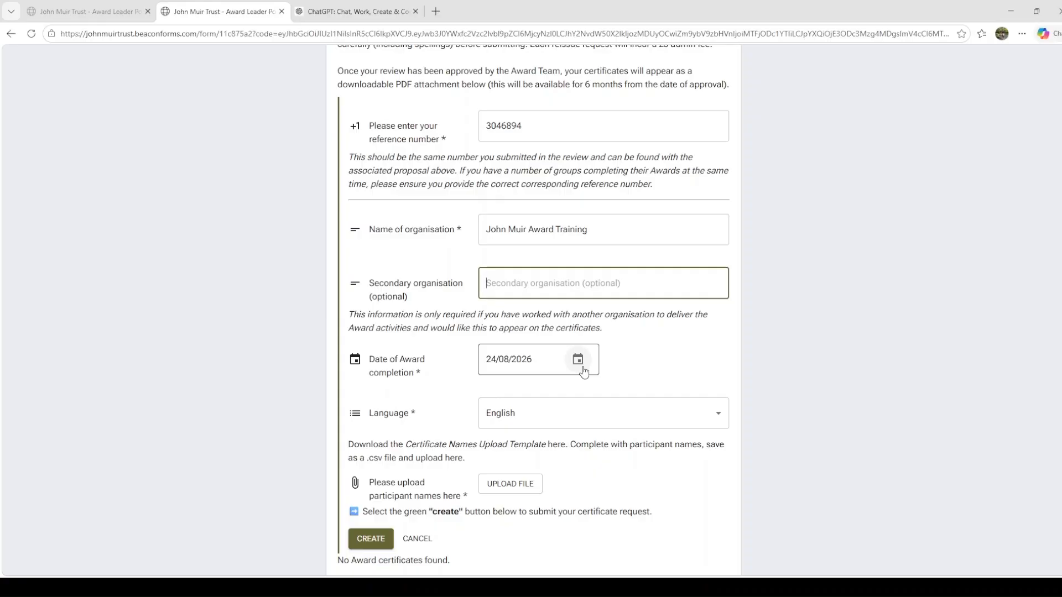
left_click(631, 418)
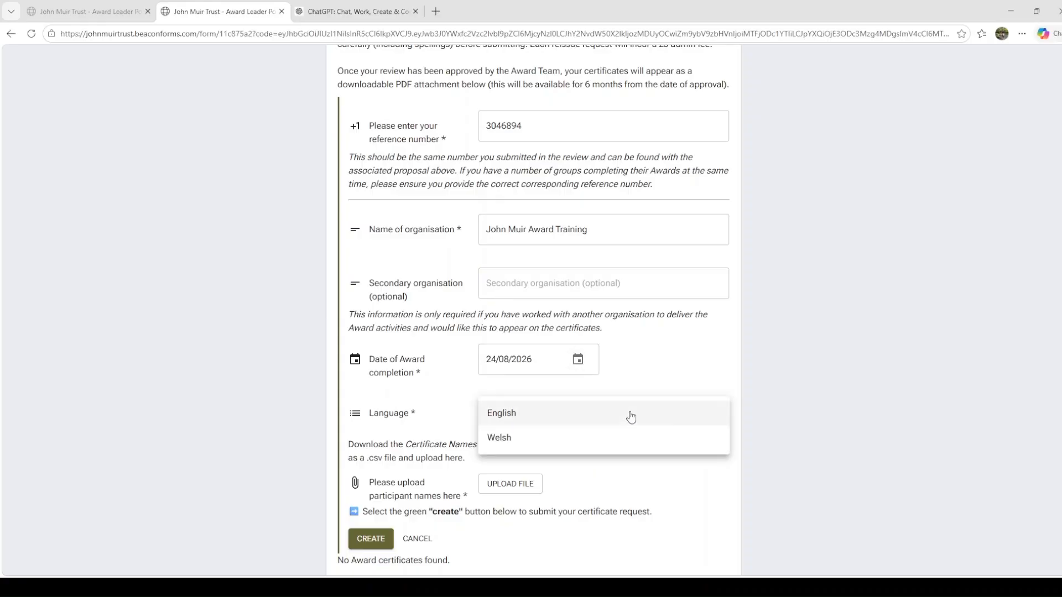
left_click(618, 417)
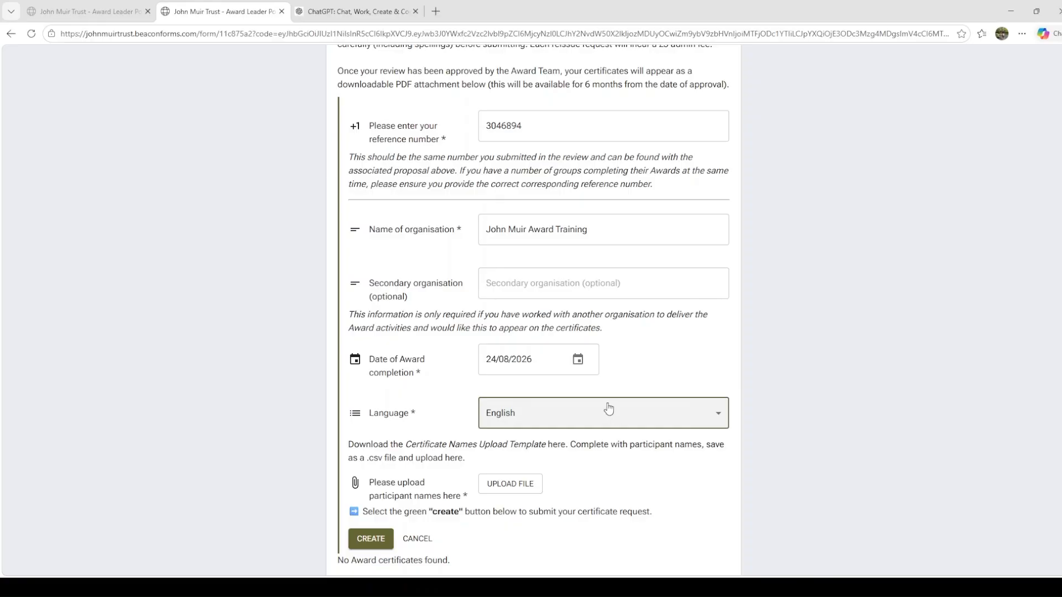
scroll(609, 412, "down", 1)
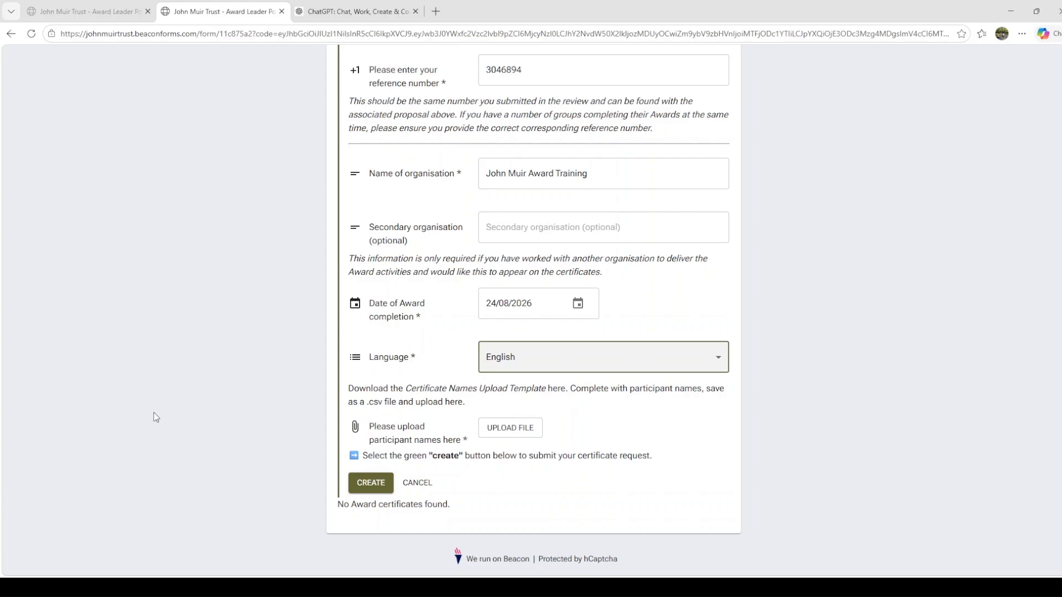
- Upload Summer school names.csv as the participant names, check the details and submit the certificate request
left_click(1, 439)
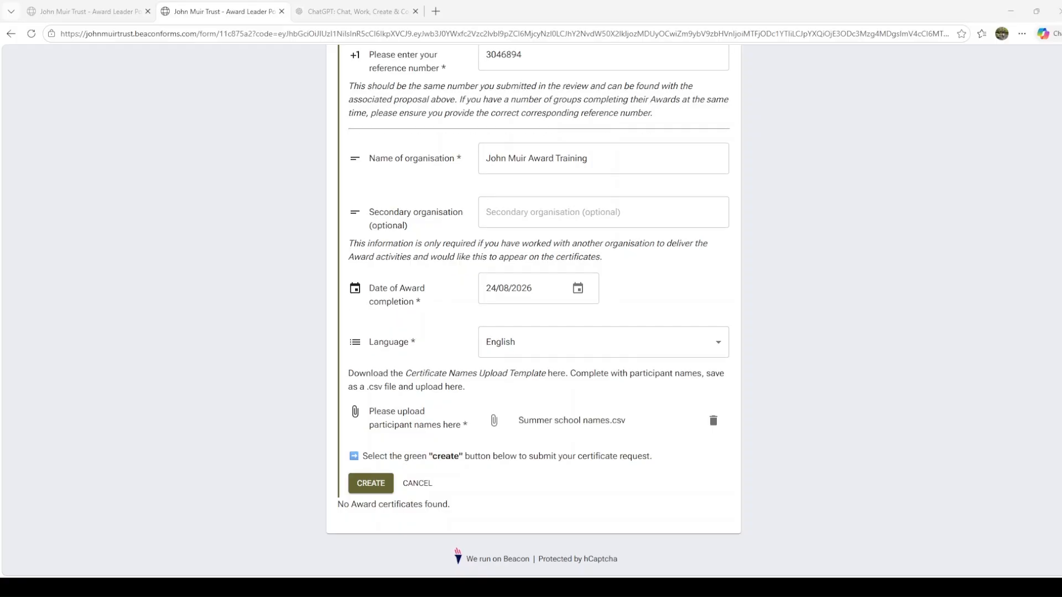
scroll(534, 309, "up", 3)
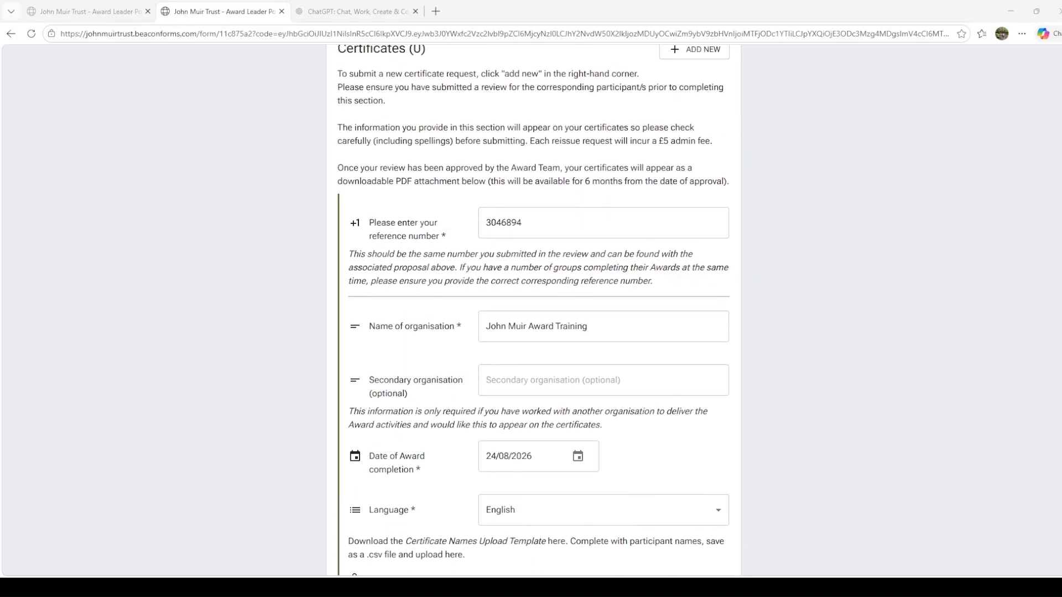
scroll(534, 310, "down", 3)
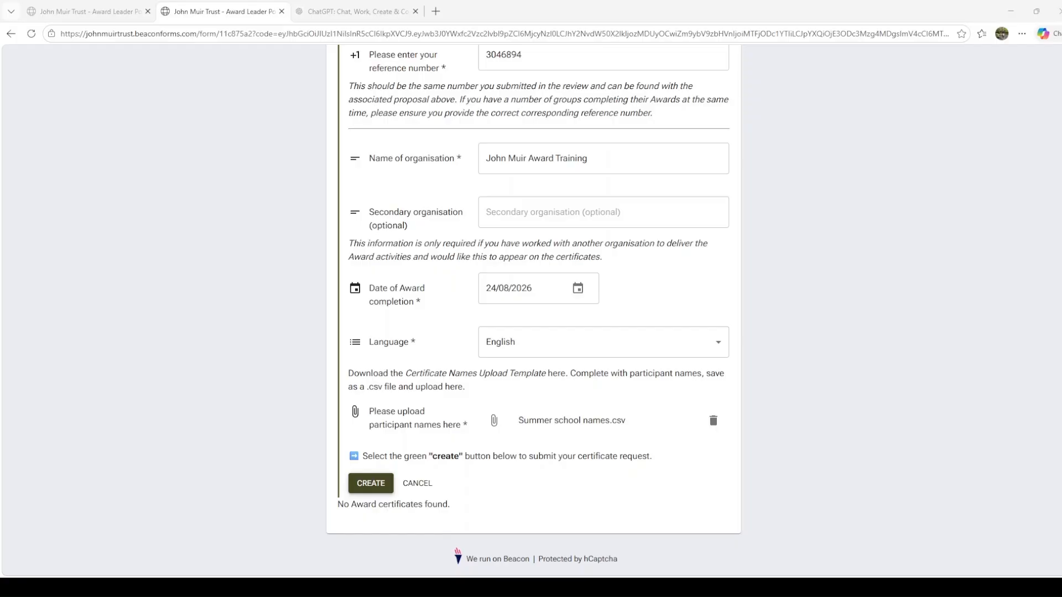
left_click(372, 484)
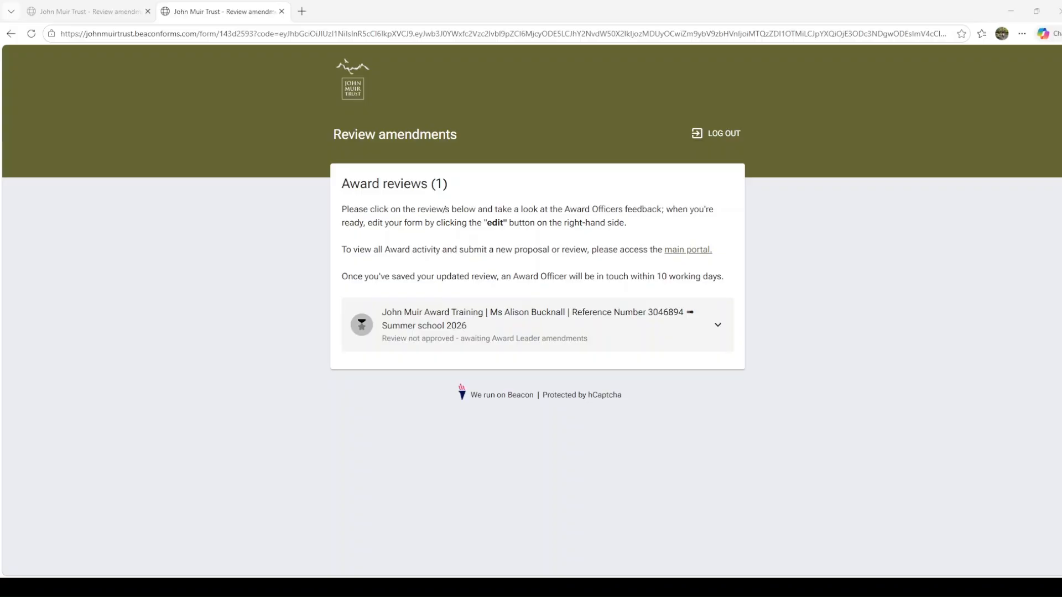
- Expand the Summer school 2026 review awaiting amendments, view the Award Officer's general feedback and open the review for editing
left_click(599, 334)
scroll(599, 337, "down", 2)
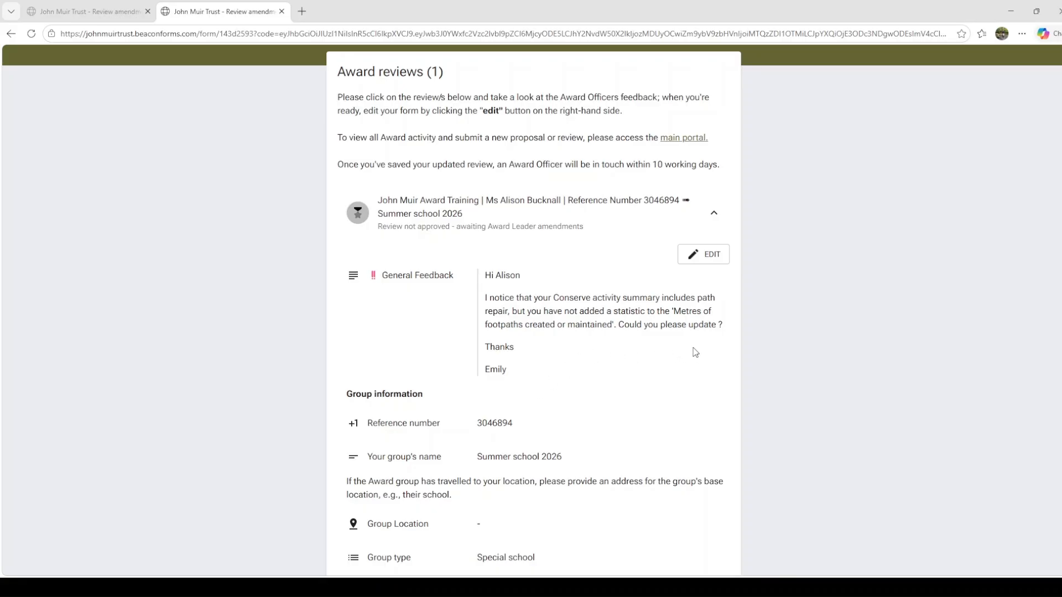
left_click(709, 254)
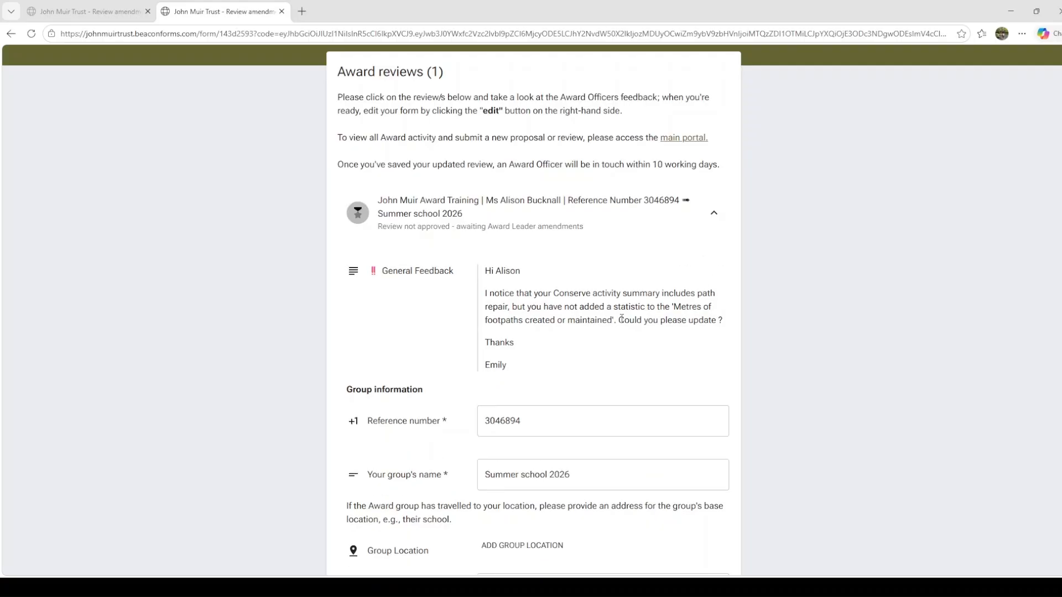
- Set the metres of footpaths created or maintained to 10 in the Summer school 2026 review's Keeping wildlife safe section
scroll(621, 319, "down", 20)
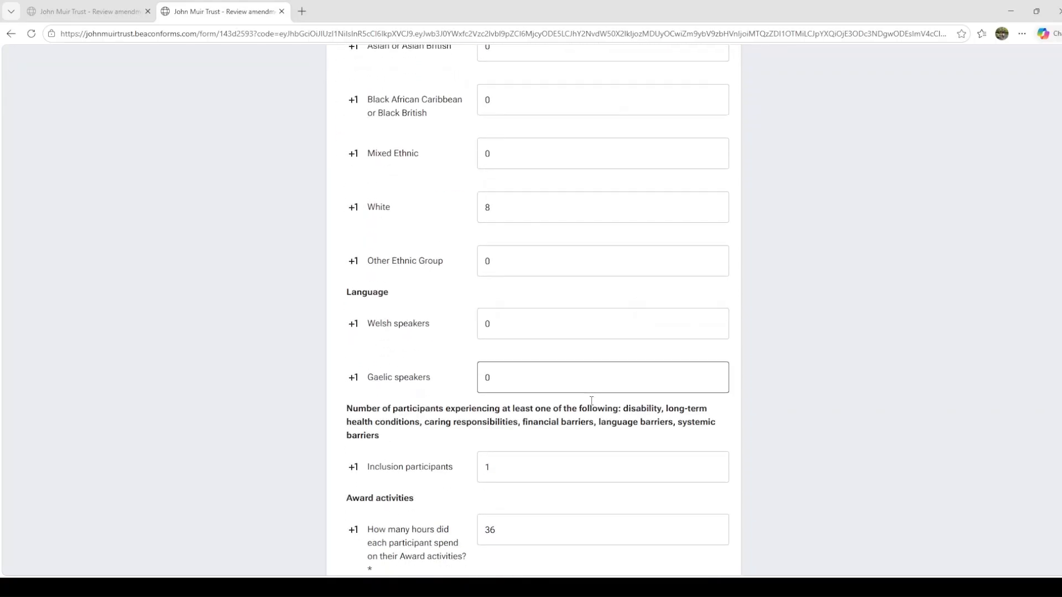
scroll(591, 401, "down", 10)
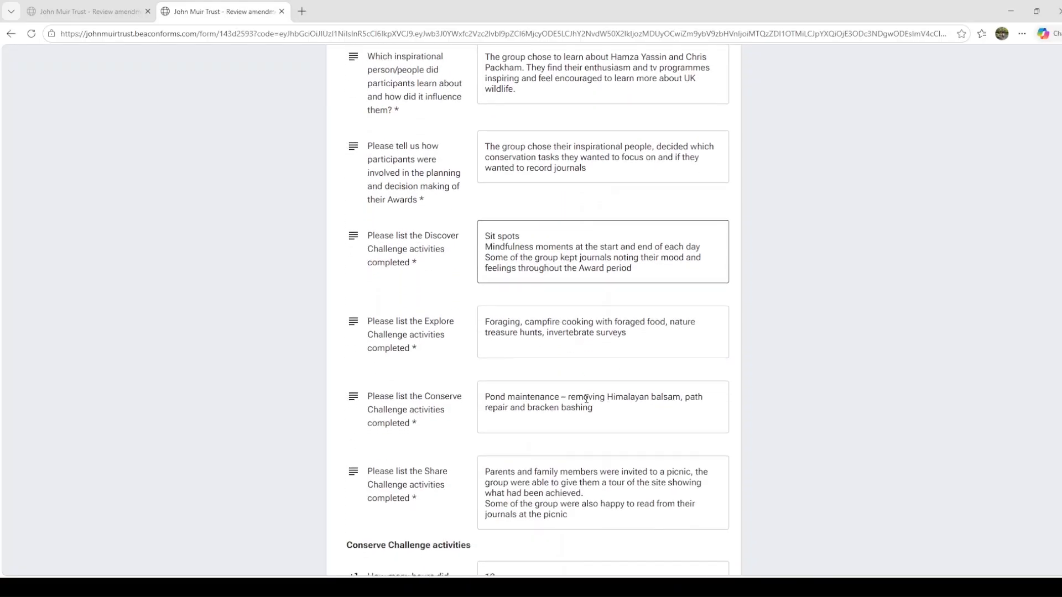
scroll(586, 398, "down", 10)
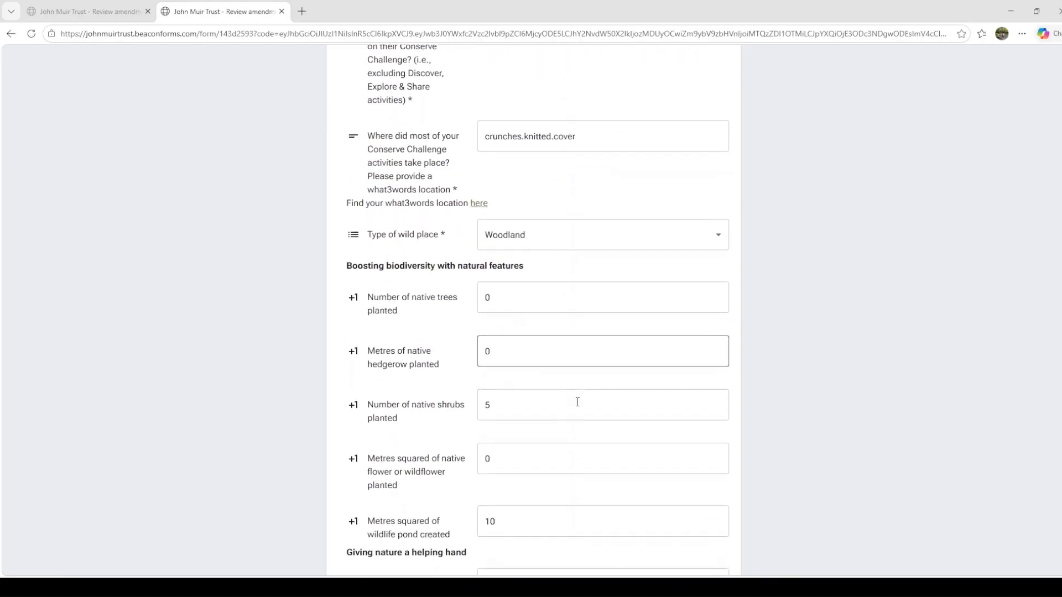
scroll(577, 402, "down", 10)
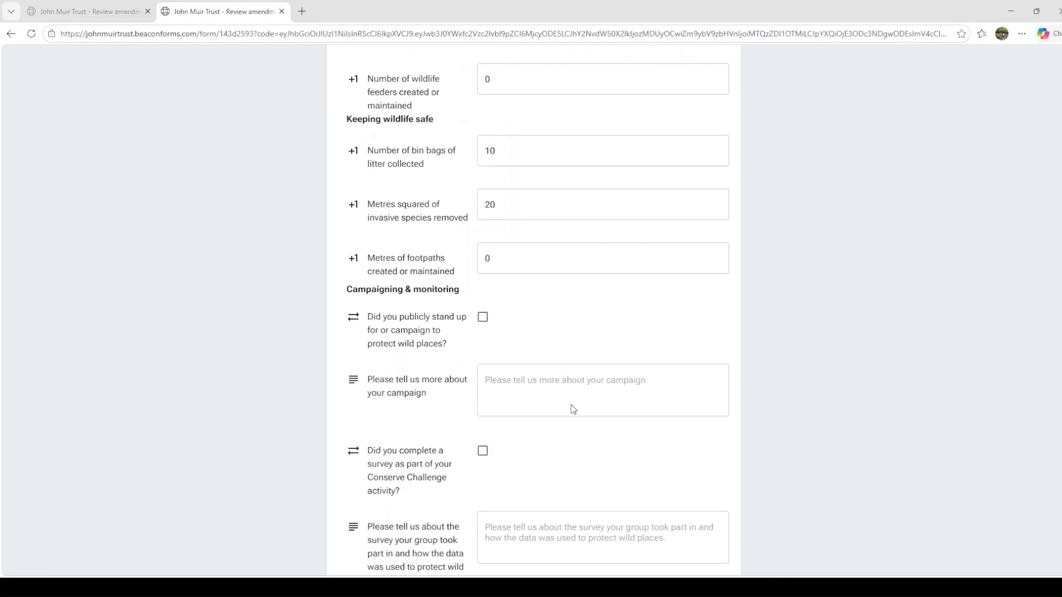
scroll(573, 409, "down", 5)
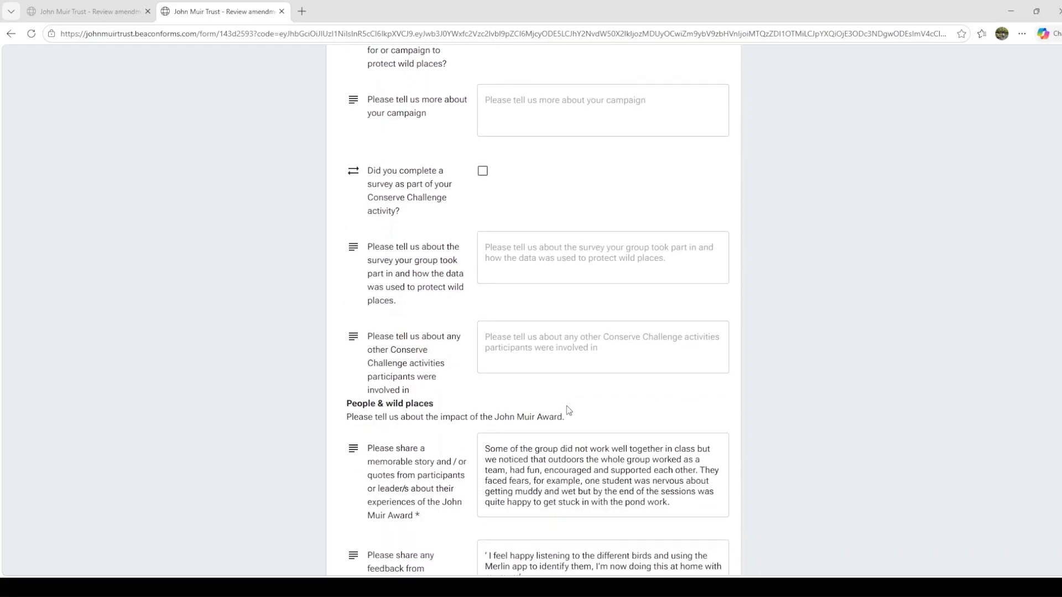
scroll(569, 410, "up", 5)
left_click(501, 258)
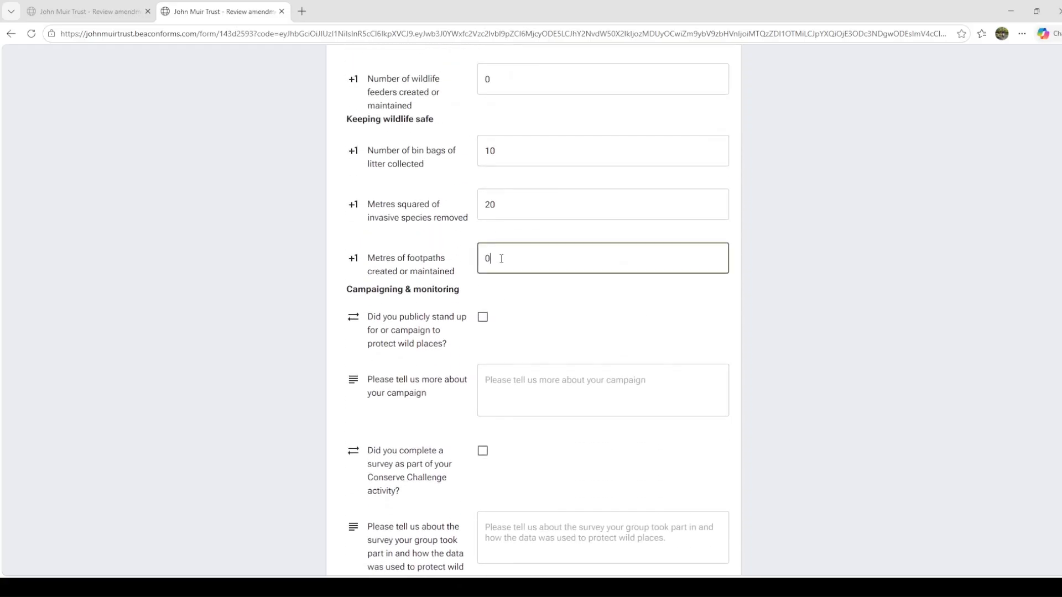
double_click(501, 258)
type("10")
key("Tab")
- Confirm that the amendments have been checked and the necessary edits made, save the review's changes and return to its start
scroll(496, 269, "down", 15)
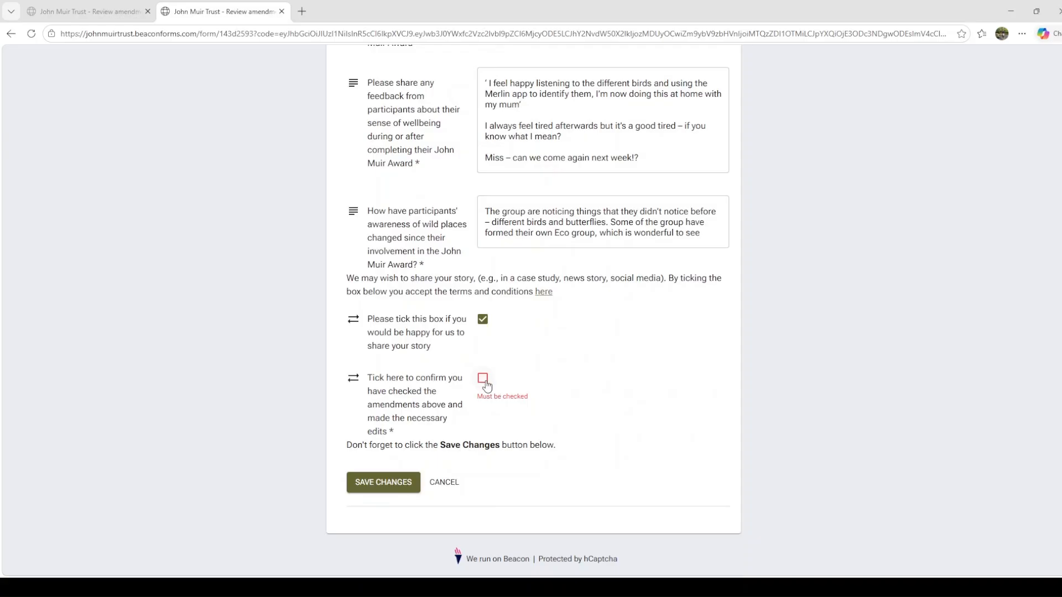
left_click(483, 379)
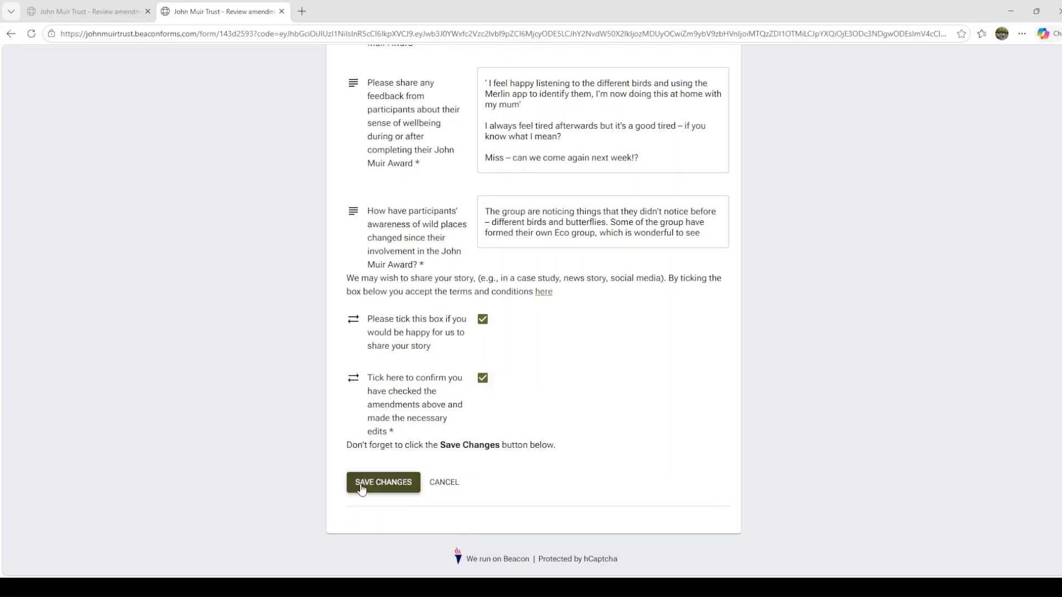
left_click(381, 483)
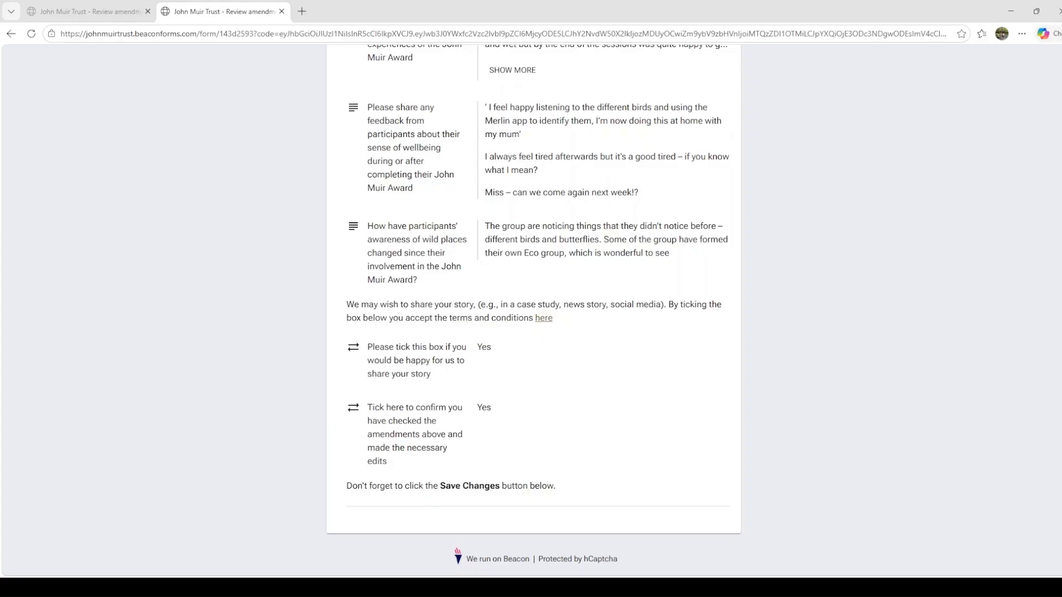
scroll(709, 308, "up", 20)
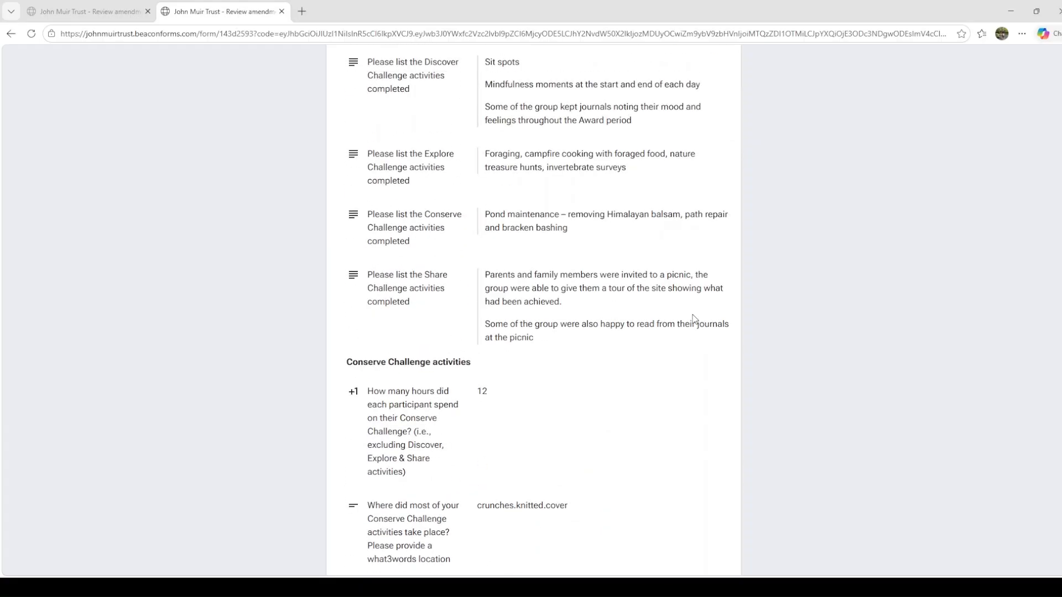
scroll(693, 319, "up", 20)
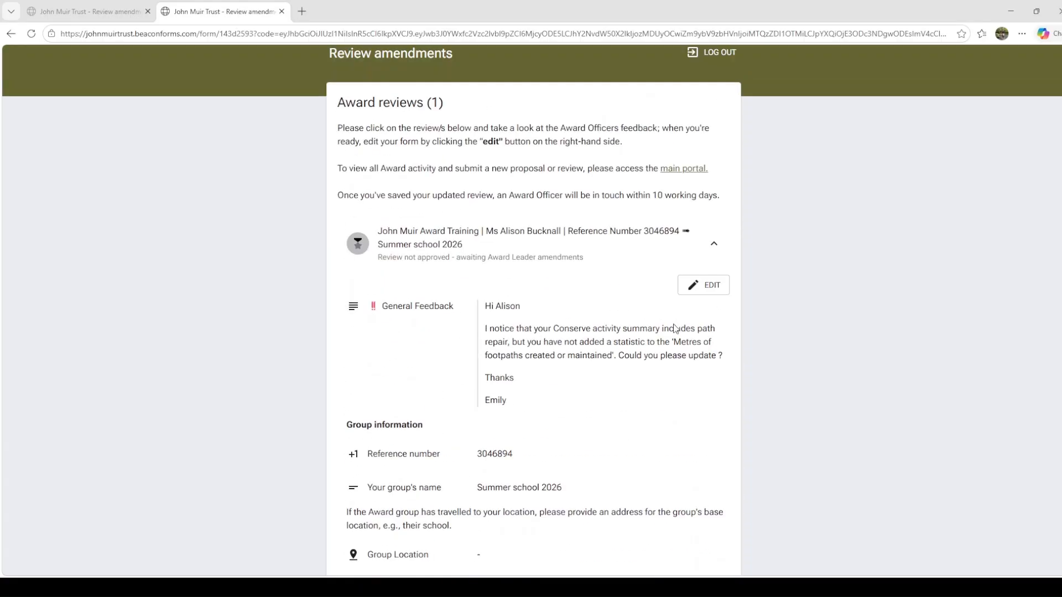